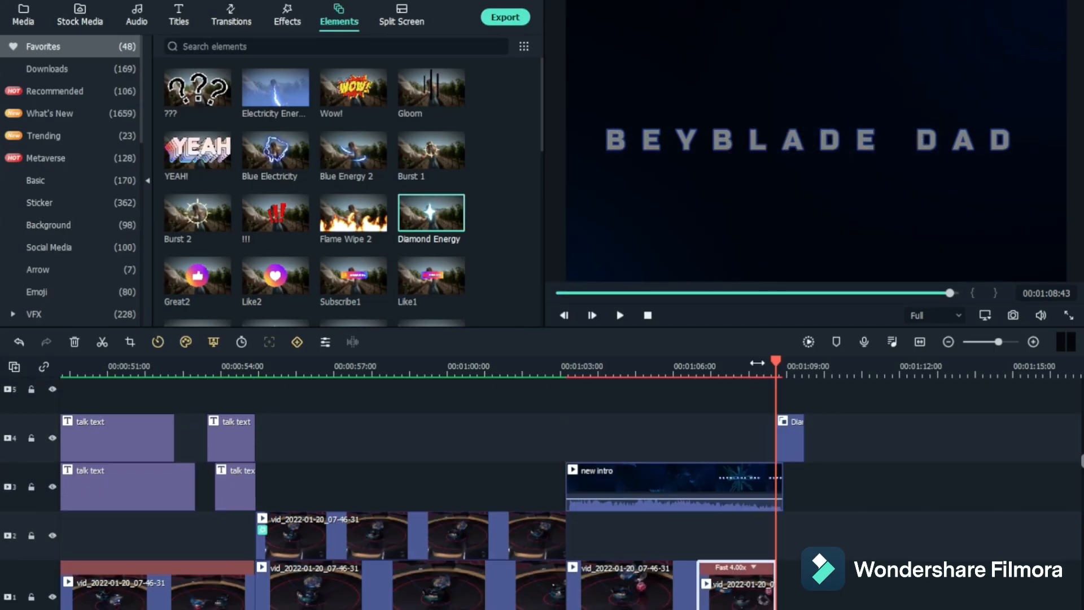
# Play back the ending section that contains the new intro clip
pyautogui.click(754, 363)
pyautogui.press('space')
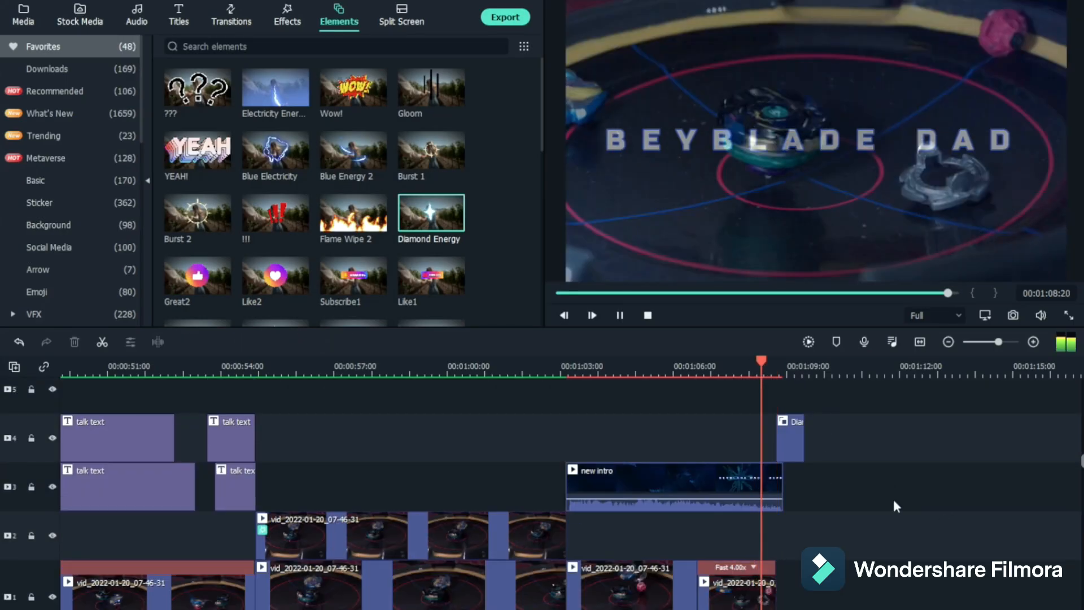
pyautogui.click(559, 365)
pyautogui.press('space')
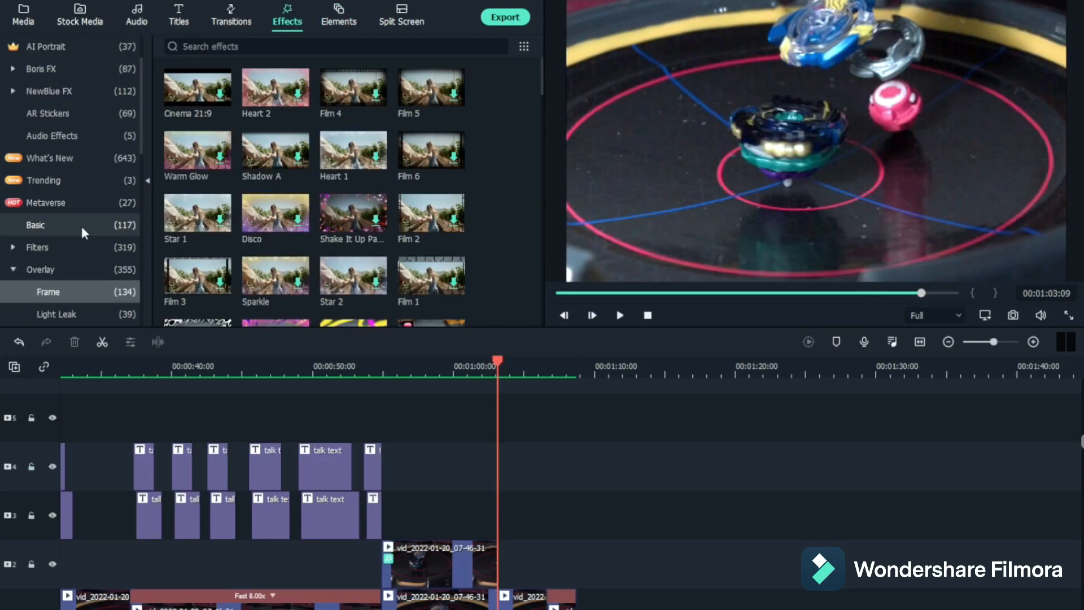
# Place the Basic Mosaic effect above the final clip and stretch its blur area to cover the whole frame
pyautogui.click(82, 229)
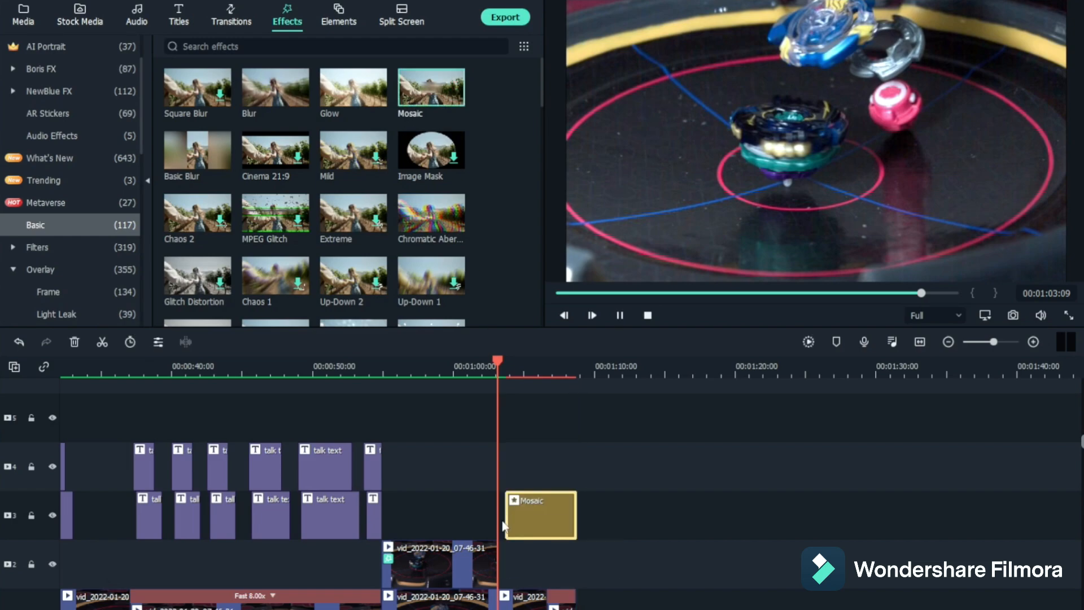
pyautogui.doubleClick(538, 518)
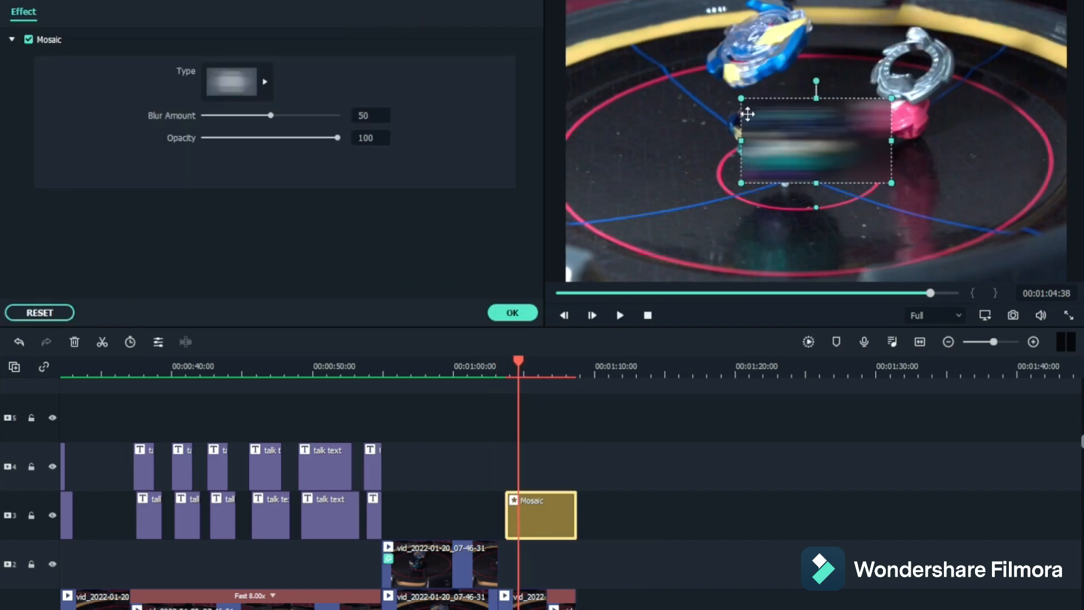
pyautogui.moveTo(741, 99); pyautogui.dragTo(566, 16)
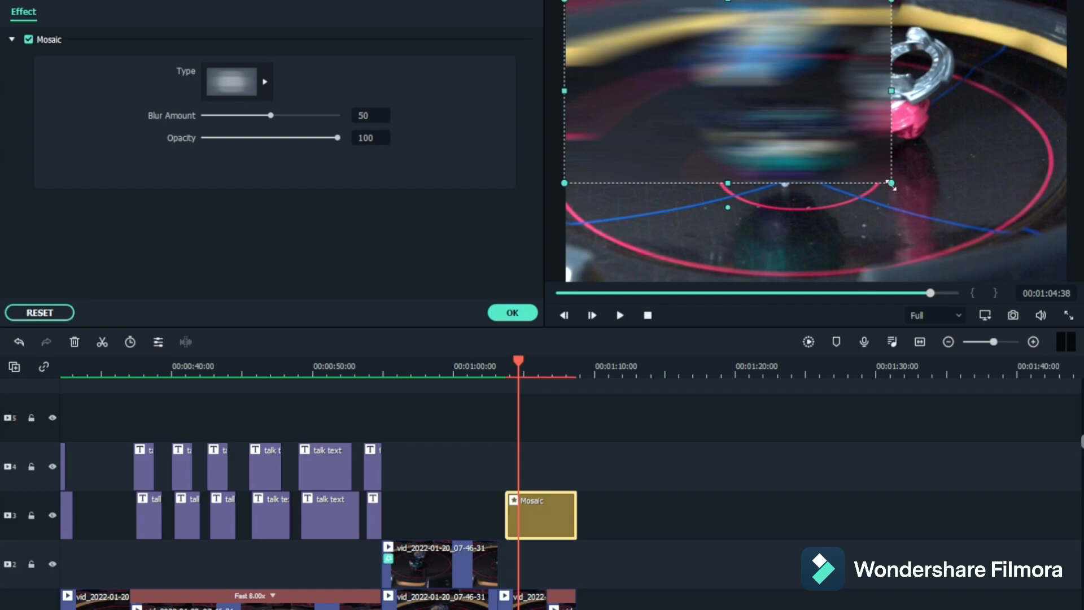
pyautogui.moveTo(891, 183); pyautogui.dragTo(1049, 271)
# Set the mosaic's blur amount to 5 and opacity to 69, and play back the ending
pyautogui.moveTo(255, 122); pyautogui.dragTo(209, 124)
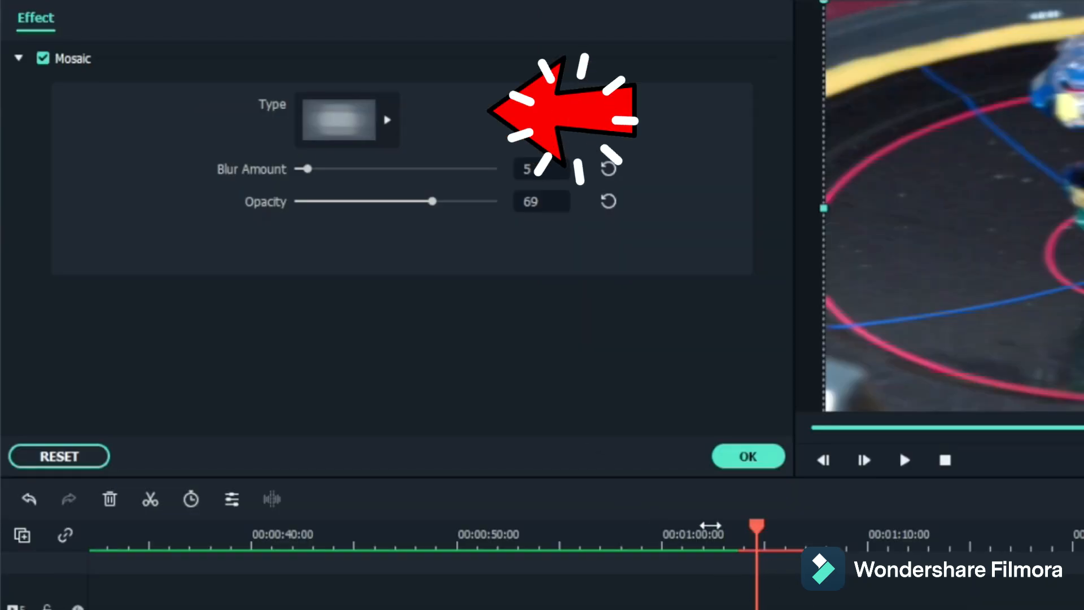
pyautogui.click(497, 363)
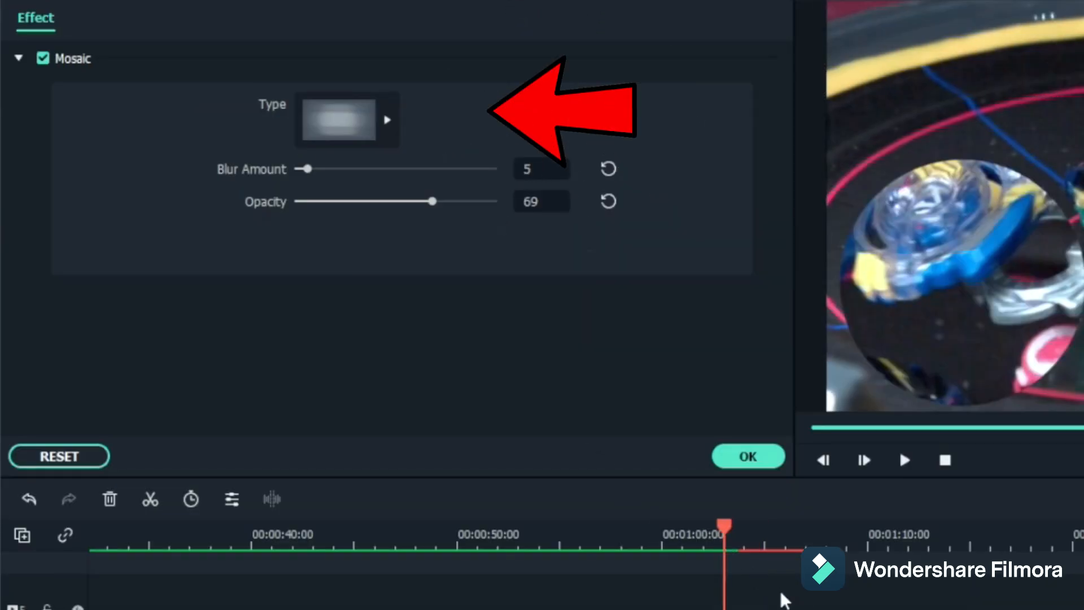
pyautogui.click(601, 446)
pyautogui.press('space')
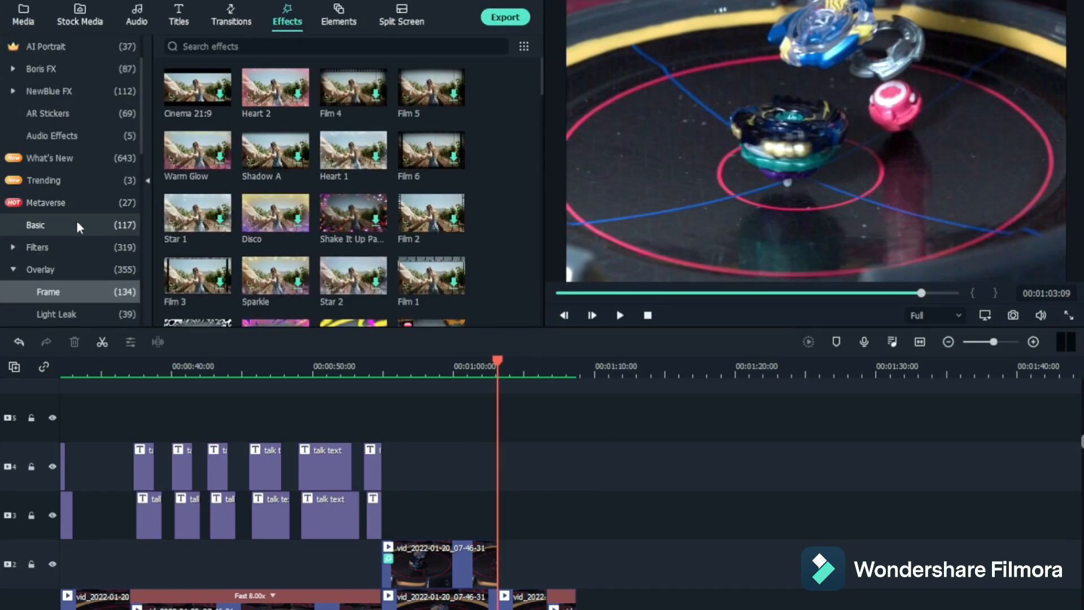
# Put the Mosaic effect from the Basic effects on track 3, over the last seconds of the video
pyautogui.click(76, 225)
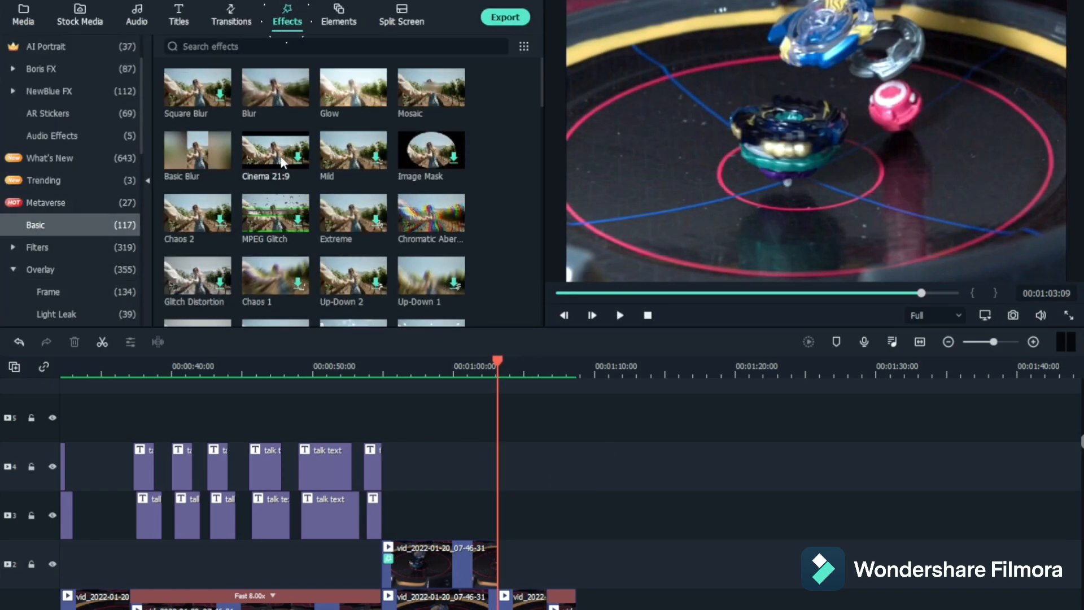
pyautogui.moveTo(430, 87); pyautogui.dragTo(511, 525)
pyautogui.moveTo(506, 527); pyautogui.dragTo(511, 525)
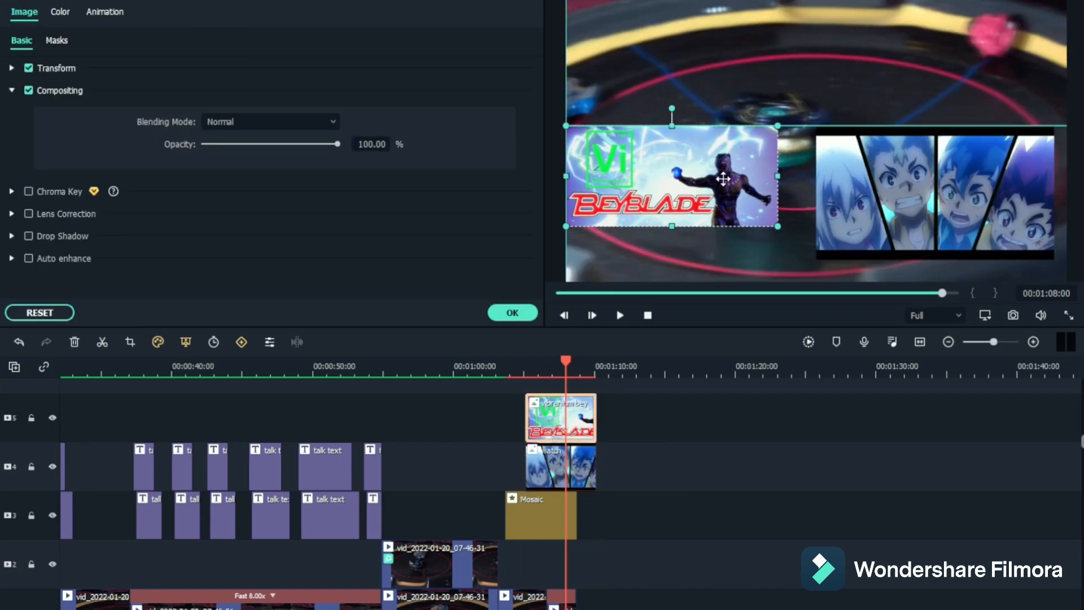
# Add the custom talk text title on a new track above the two end-screen images, reading "WATCH THIS NEXT"
pyautogui.click(630, 385)
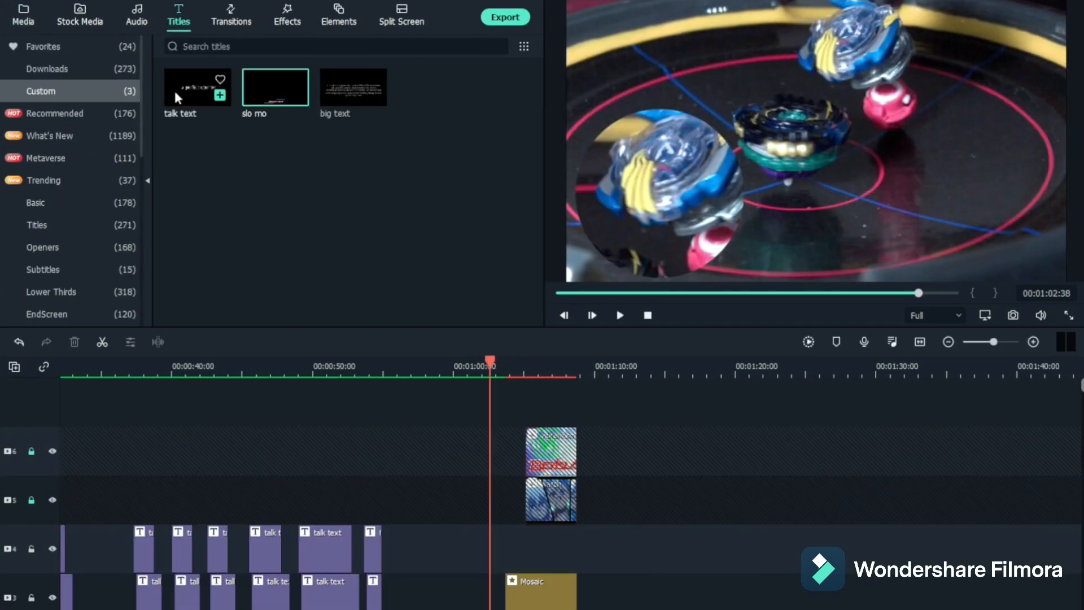
pyautogui.doubleClick(525, 446)
pyautogui.write('WATCH THIS NEXT')
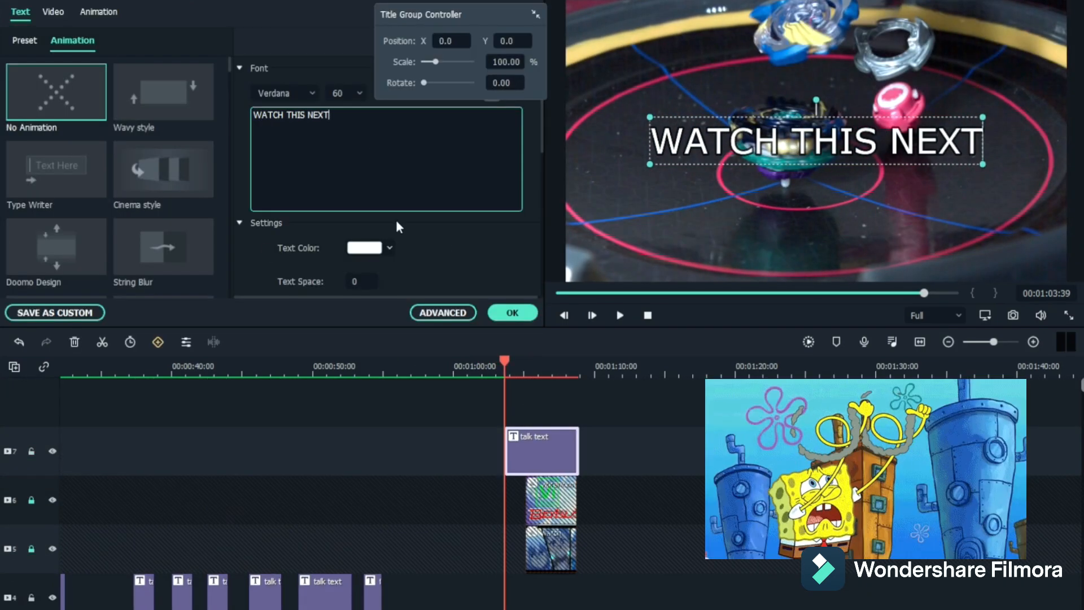
# Apply the Text style 14 preset to the "WATCH THIS NEXT" title
pyautogui.click(24, 40)
pyautogui.scroll(-5, 107, 181)
pyautogui.click(154, 99)
pyautogui.click(512, 313)
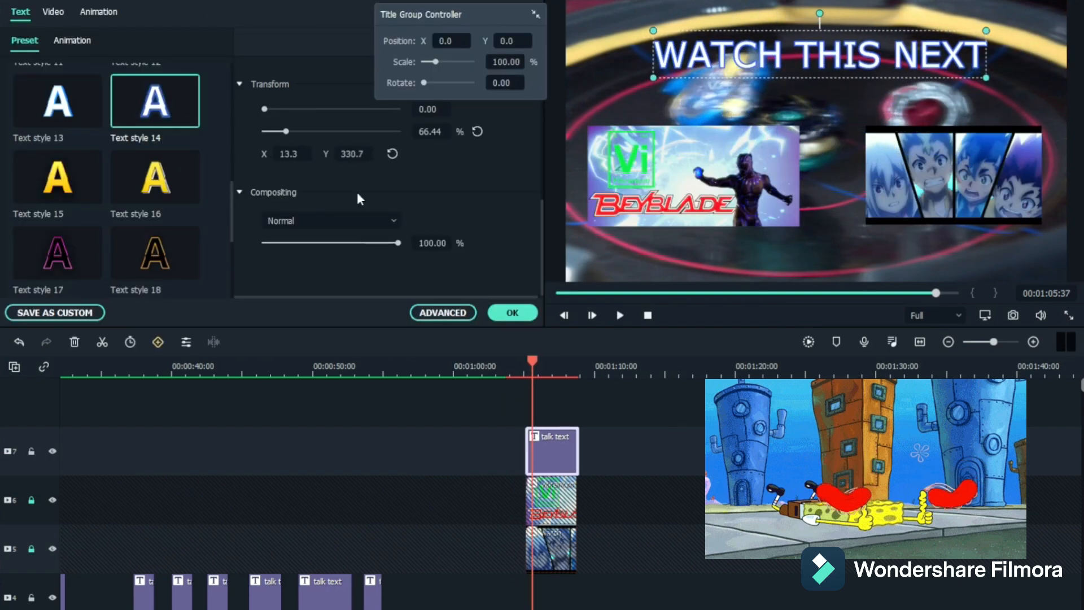
pyautogui.click(346, 22)
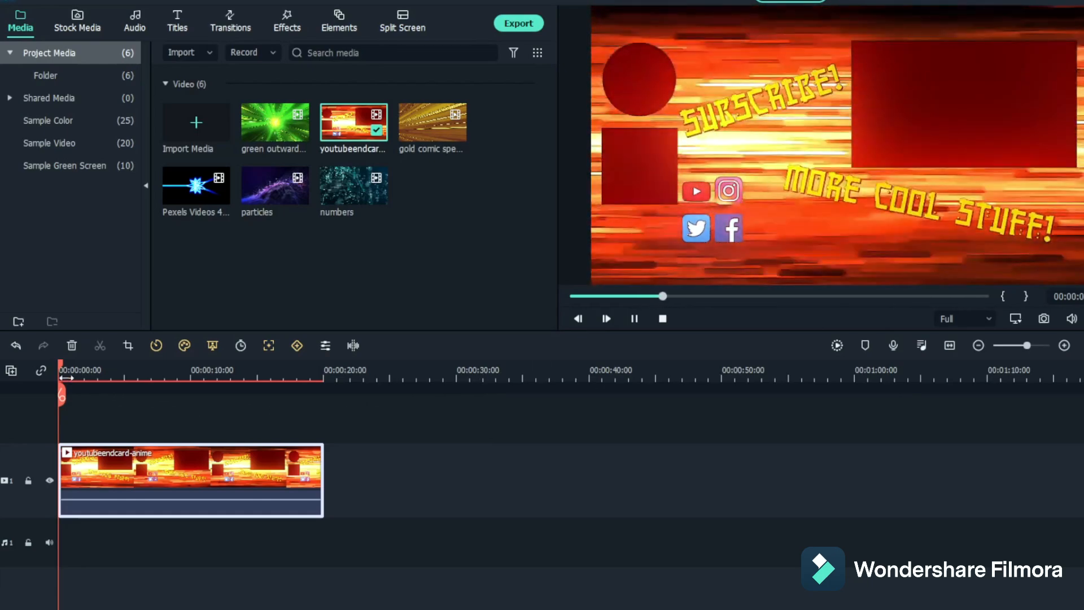
# Place the particles video on track 1, a short gap after the youtubeendcard-anime clip
pyautogui.click(151, 371)
pyautogui.moveTo(275, 186); pyautogui.dragTo(352, 514)
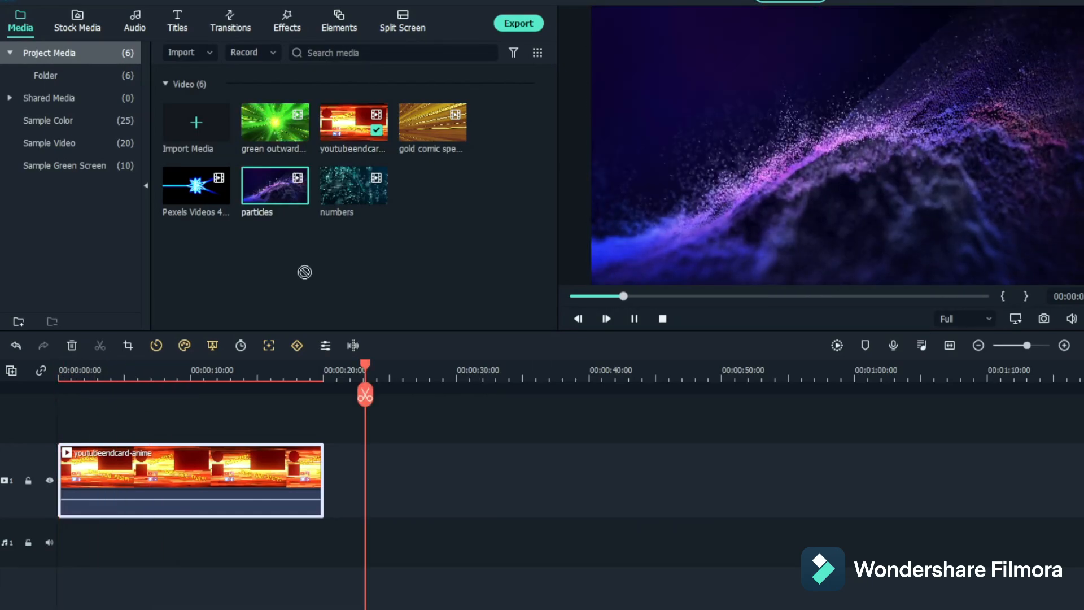
pyautogui.click(424, 407)
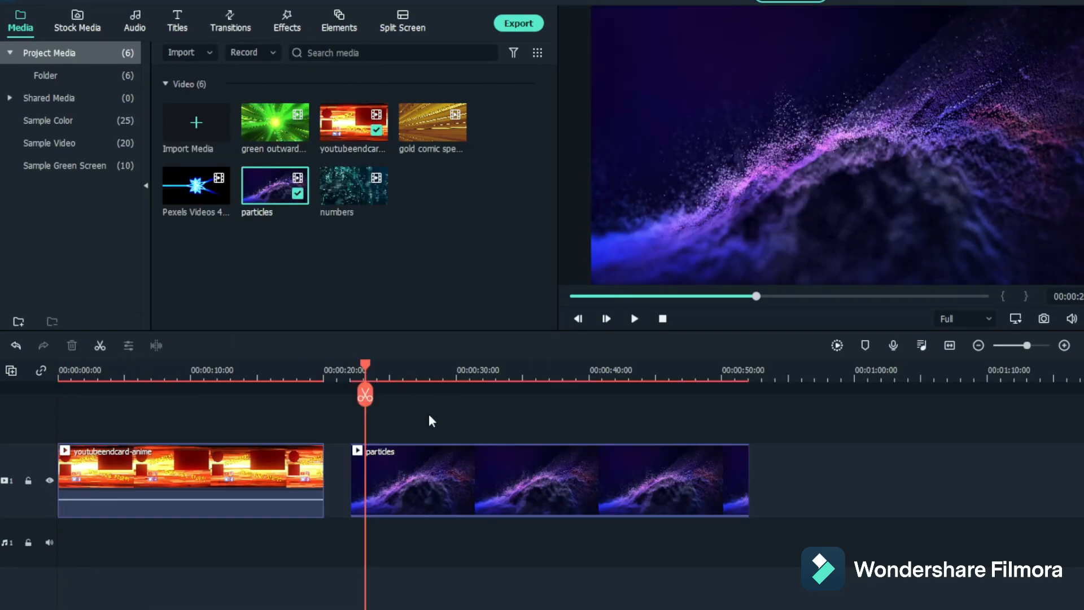
# Add the White sample color on the track above the particles clip
pyautogui.click(37, 125)
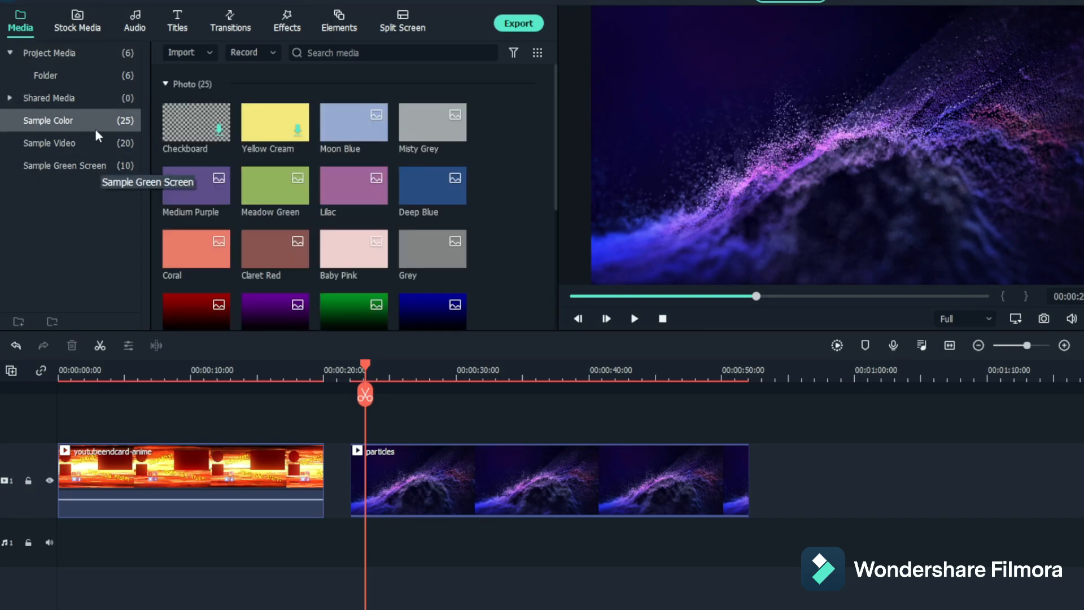
pyautogui.scroll(-5, 340, 222)
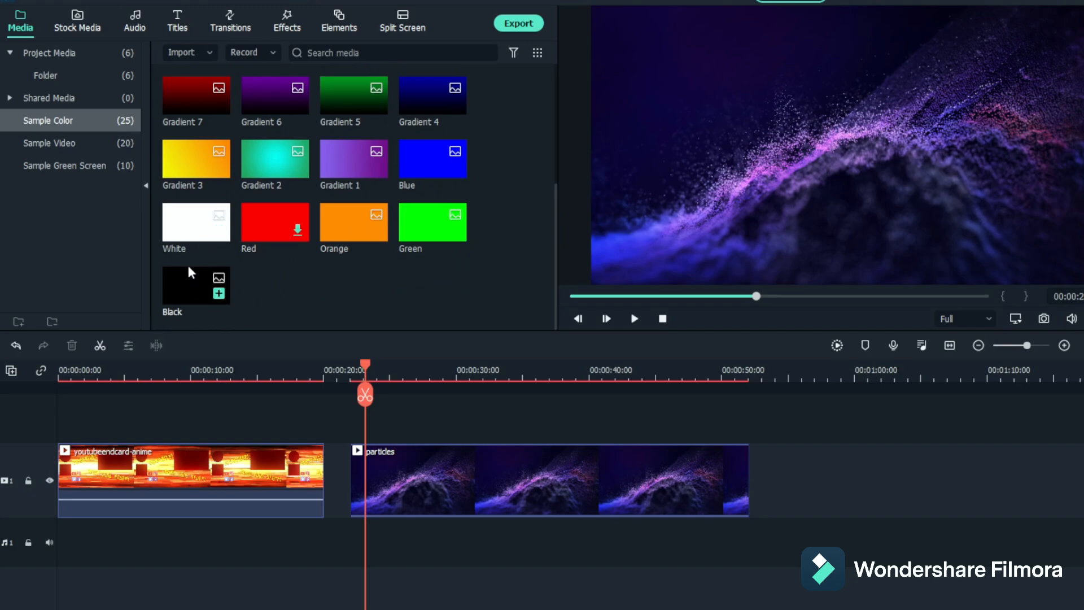
pyautogui.click(184, 218)
pyautogui.moveTo(184, 219); pyautogui.dragTo(427, 522)
# Shrink the white color to a rectangular video placeholder and move it to the upper-right part of the frame
pyautogui.doubleClick(397, 459)
pyautogui.moveTo(592, 8); pyautogui.dragTo(875, 169)
pyautogui.moveTo(936, 223); pyautogui.dragTo(915, 87)
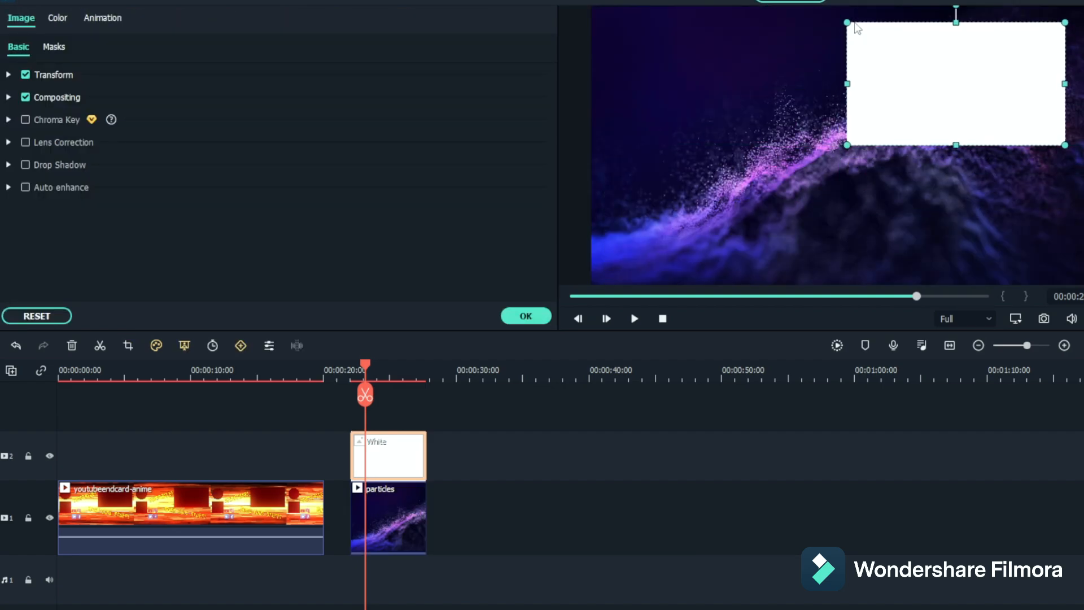
# Give the white rectangle a black drop shadow with distance 6, blur 29 and opacity 61
pyautogui.click(26, 164)
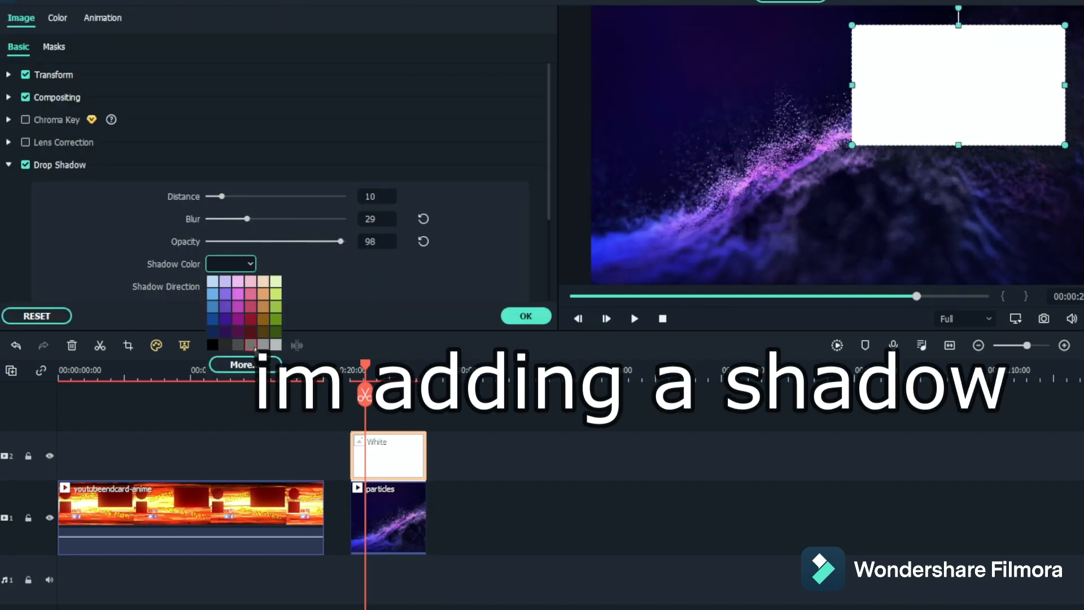
pyautogui.click(251, 344)
pyautogui.moveTo(341, 241); pyautogui.dragTo(293, 242)
pyautogui.click(250, 265)
pyautogui.click(222, 343)
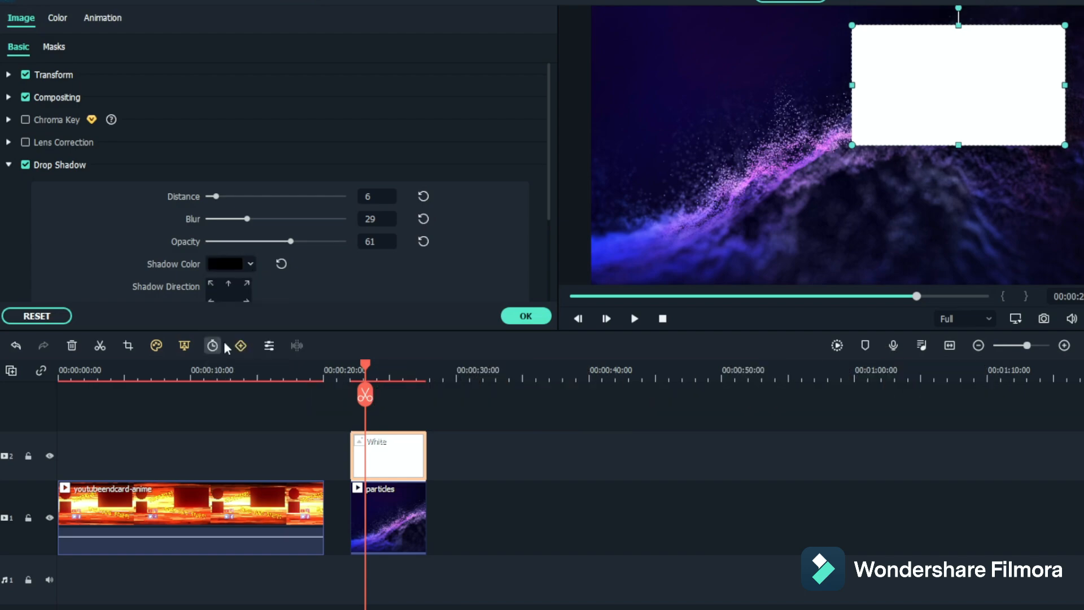
pyautogui.scroll(-3, 282, 254)
pyautogui.click(525, 315)
# Play back the particles section with the white rectangle and open the White clip's settings
pyautogui.click(351, 371)
pyautogui.press('space')
pyautogui.press('space')
pyautogui.doubleClick(411, 456)
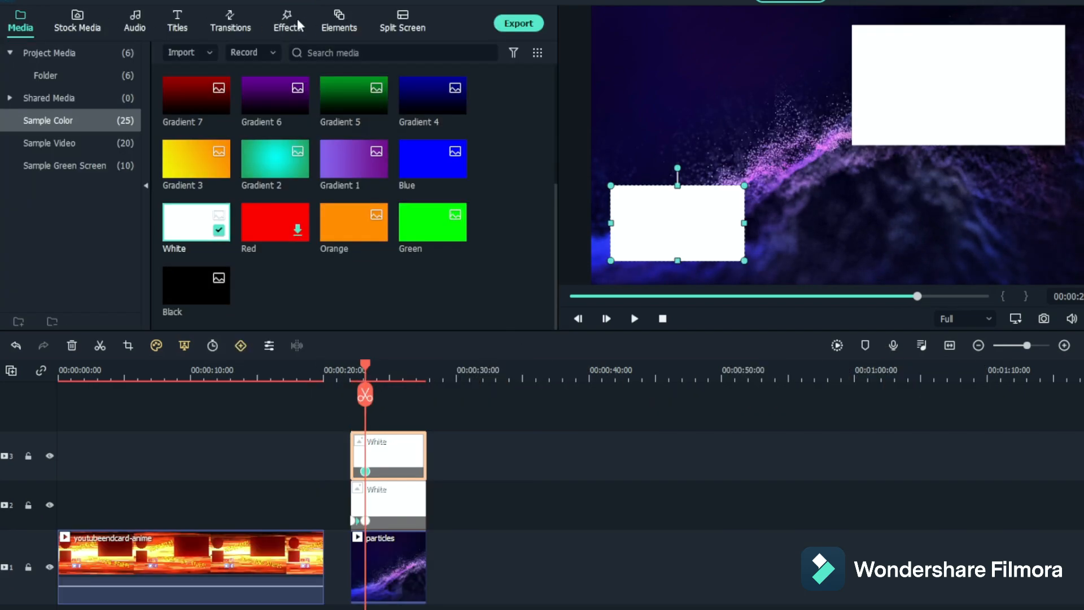
# Apply the Image Mask effect from the Utility effects to the smaller white rectangle's clip on track 3
pyautogui.click(285, 23)
pyautogui.scroll(-6, 52, 225)
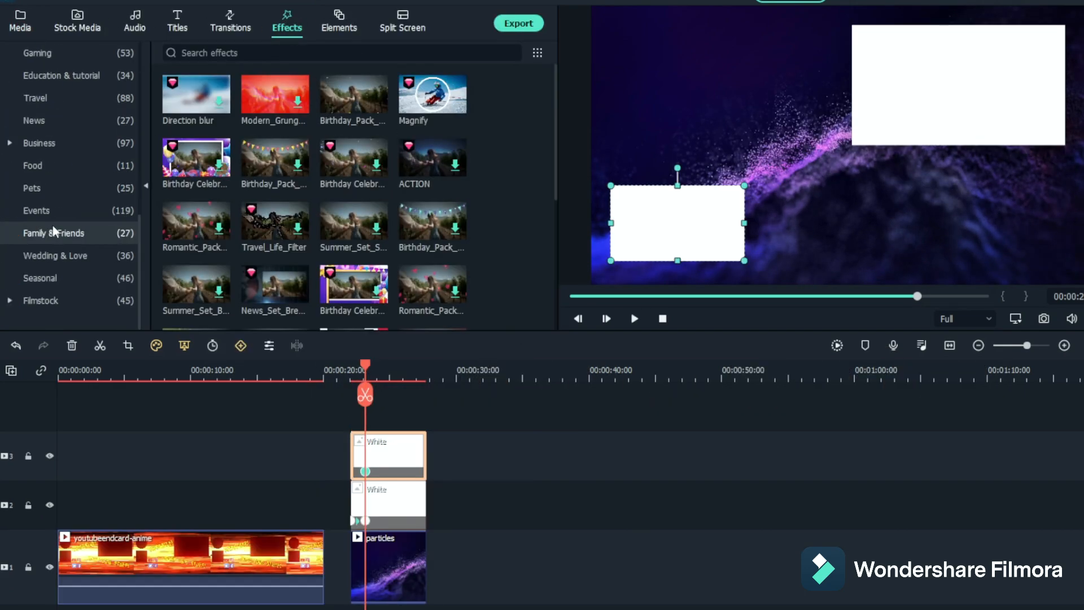
pyautogui.scroll(2, 56, 146)
pyautogui.click(69, 145)
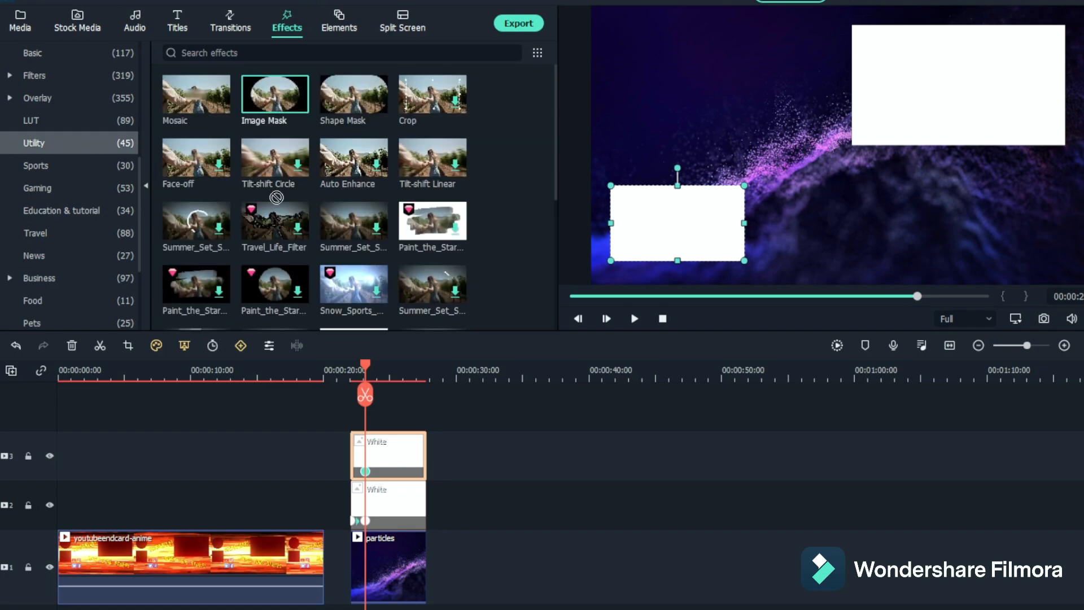
pyautogui.moveTo(364, 443); pyautogui.dragTo(367, 444)
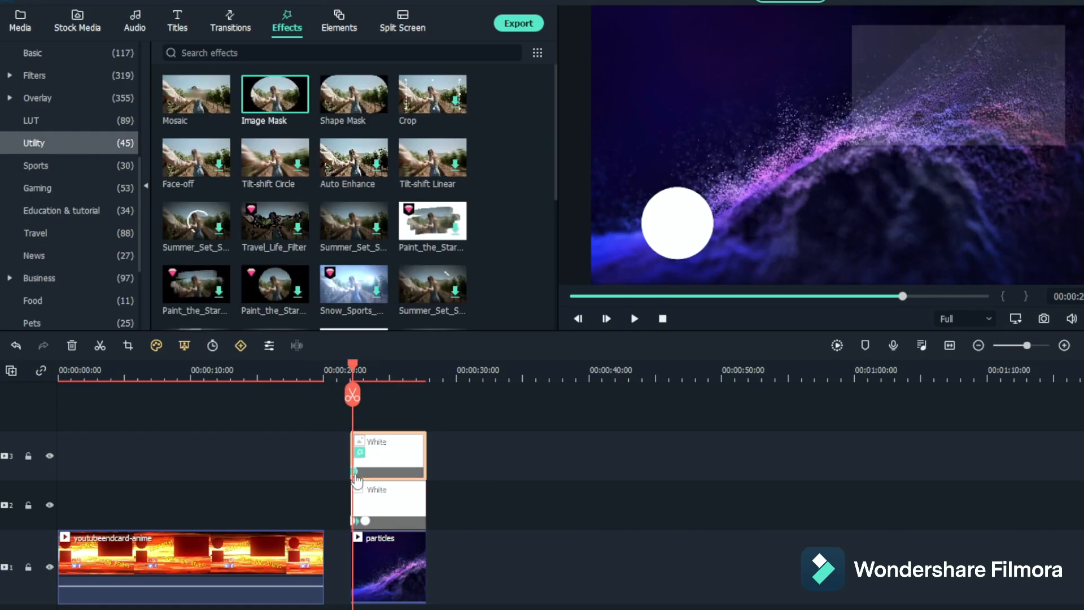
pyautogui.doubleClick(366, 477)
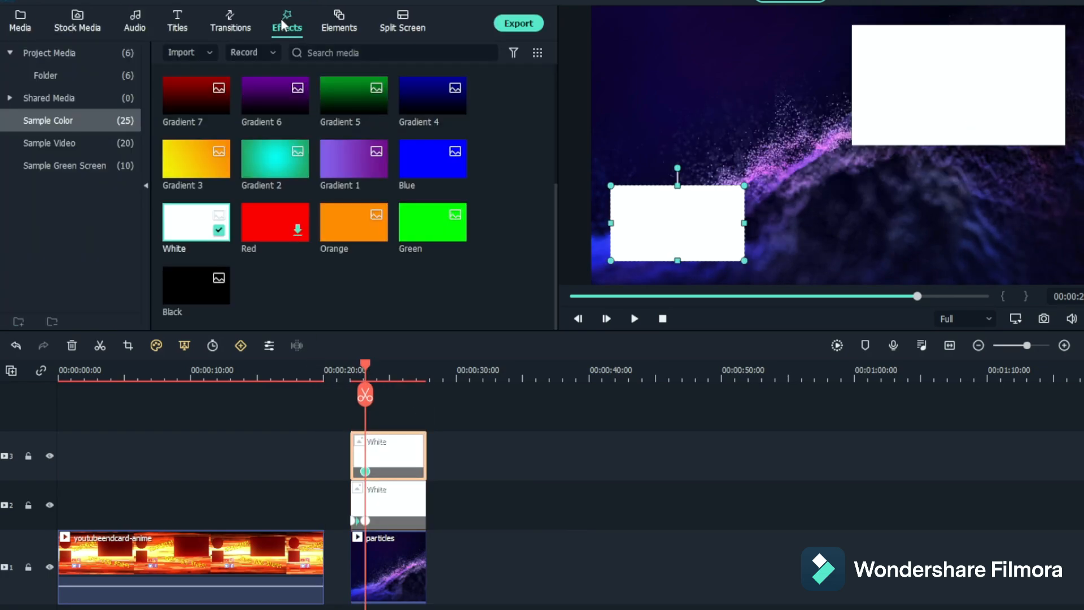
# Turn the lower-left white rectangle into a circle with the Utility Image Mask and open the clip's settings
pyautogui.click(285, 22)
pyautogui.scroll(-6, 52, 225)
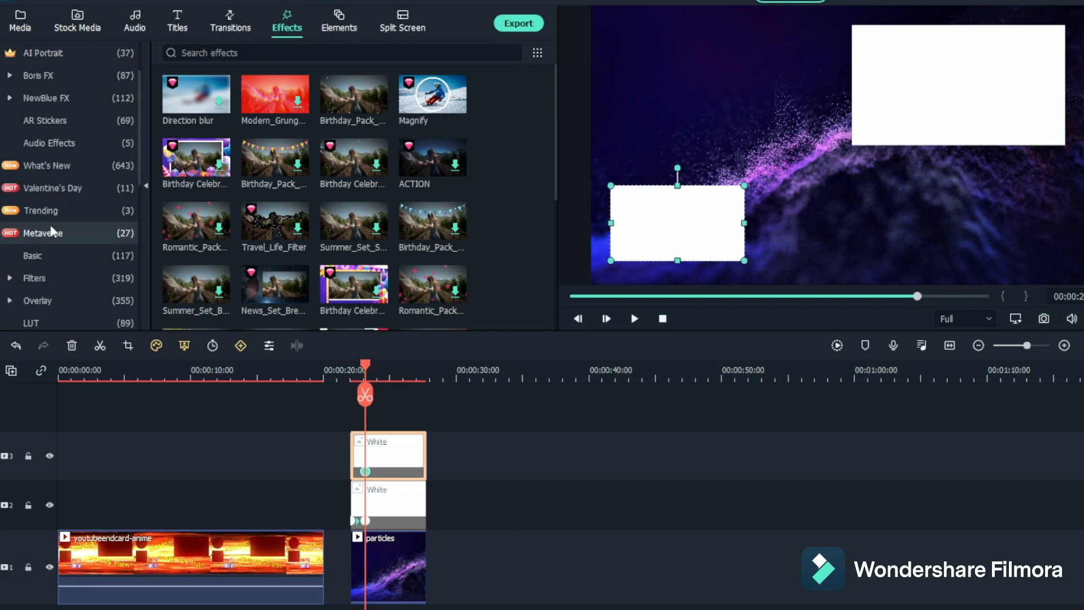
pyautogui.scroll(2, 56, 147)
pyautogui.click(56, 143)
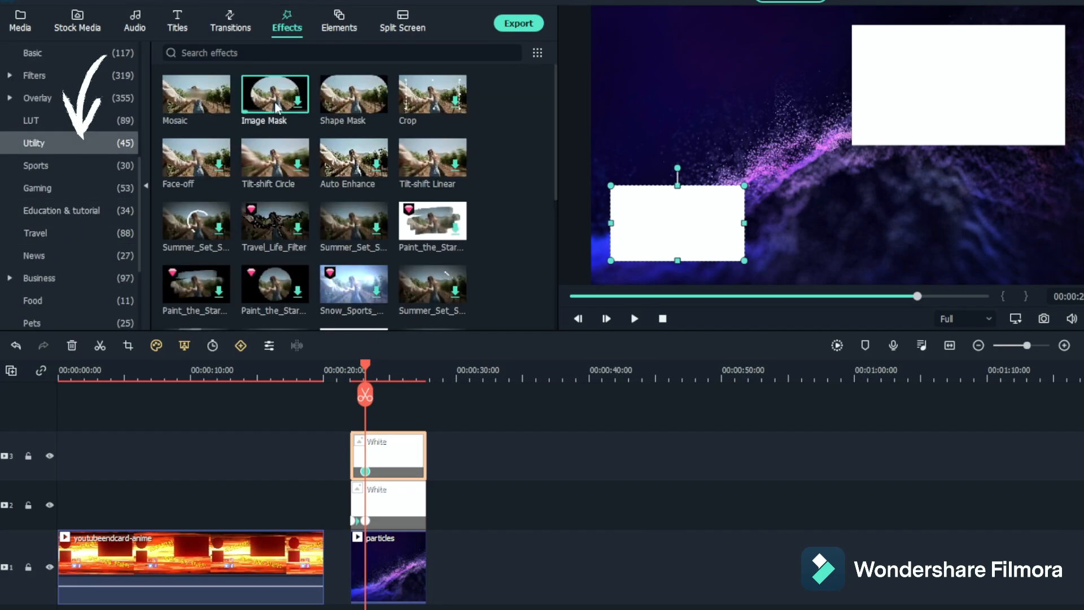
pyautogui.moveTo(334, 397); pyautogui.dragTo(355, 474)
pyautogui.doubleClick(355, 473)
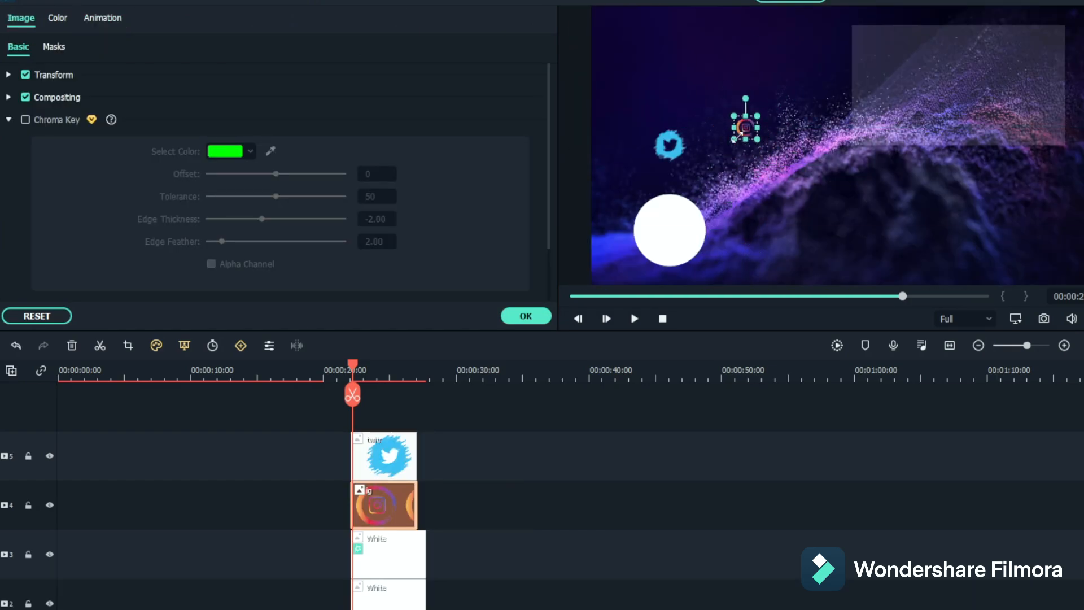
# Finish editing the Instagram icon and place the custom talk text title on a new track above the social icons
pyautogui.click(526, 316)
pyautogui.click(178, 23)
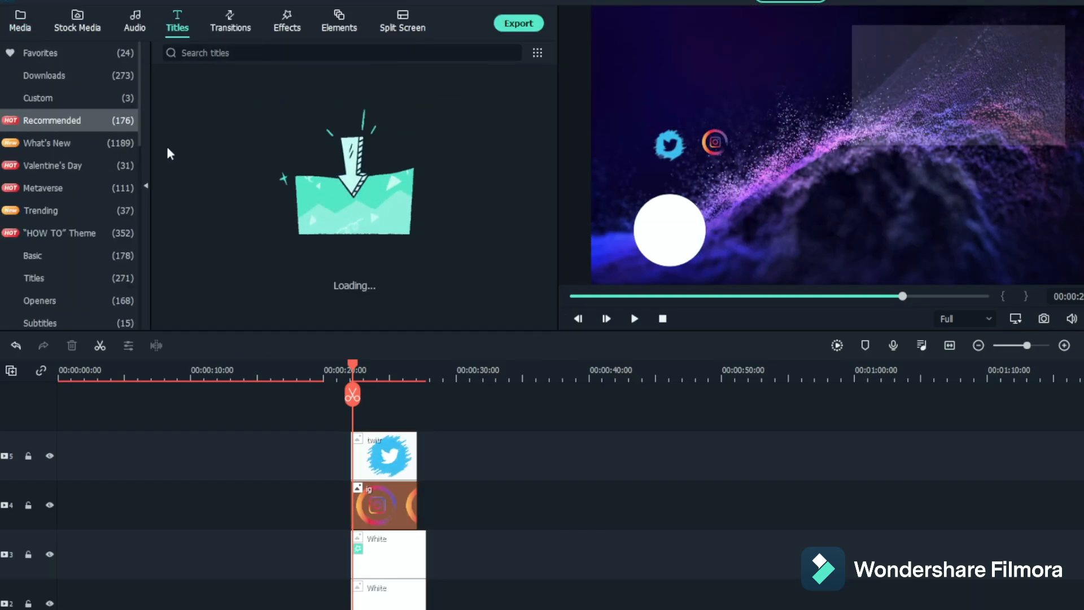
pyautogui.click(38, 97)
pyautogui.moveTo(196, 94); pyautogui.dragTo(417, 459)
# Replace the title's text with "FOR MORE"
pyautogui.doubleClick(384, 457)
pyautogui.hotkey('ctrl', 'a')
pyautogui.write('SUBSC')
pyautogui.press('BackSpace')
pyautogui.press('BackSpace')
pyautogui.press('BackSpace')
pyautogui.press('BackSpace')
pyautogui.press('BackSpace')
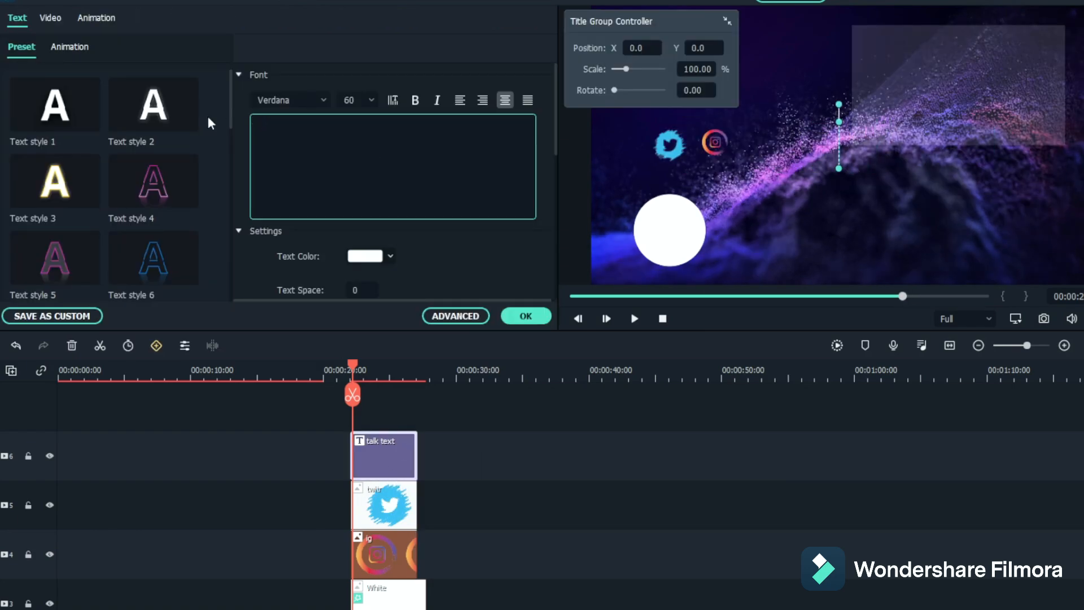
pyautogui.write('FOR MORE')
pyautogui.click(534, 315)
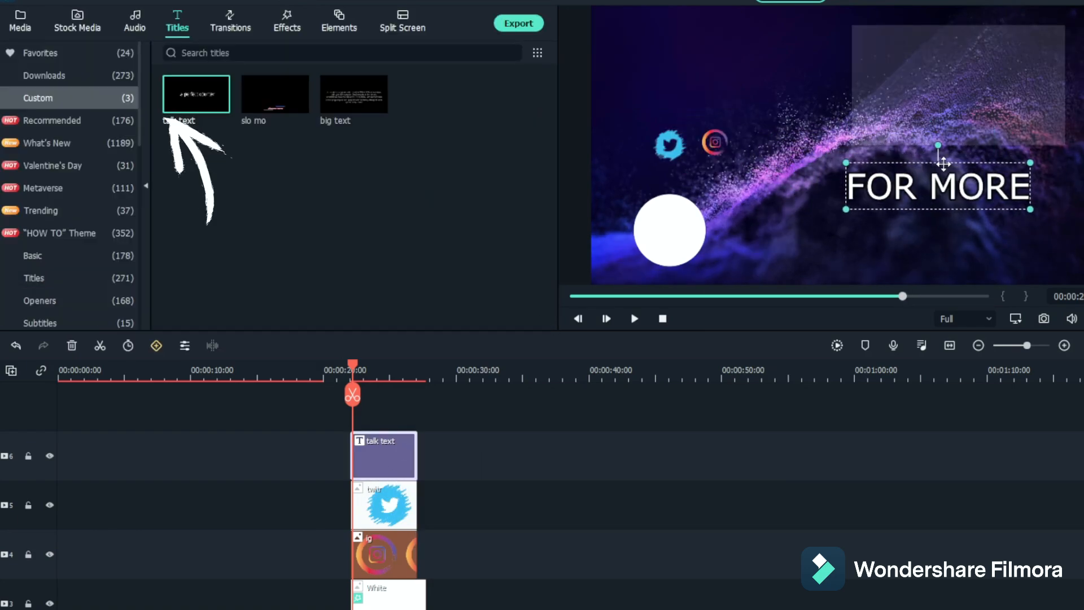
# Search the GIPHY stock media for "SUBSCRIBE"
pyautogui.click(93, 14)
pyautogui.click(226, 53)
pyautogui.write('SUBSCRIBE')
pyautogui.press('Return')
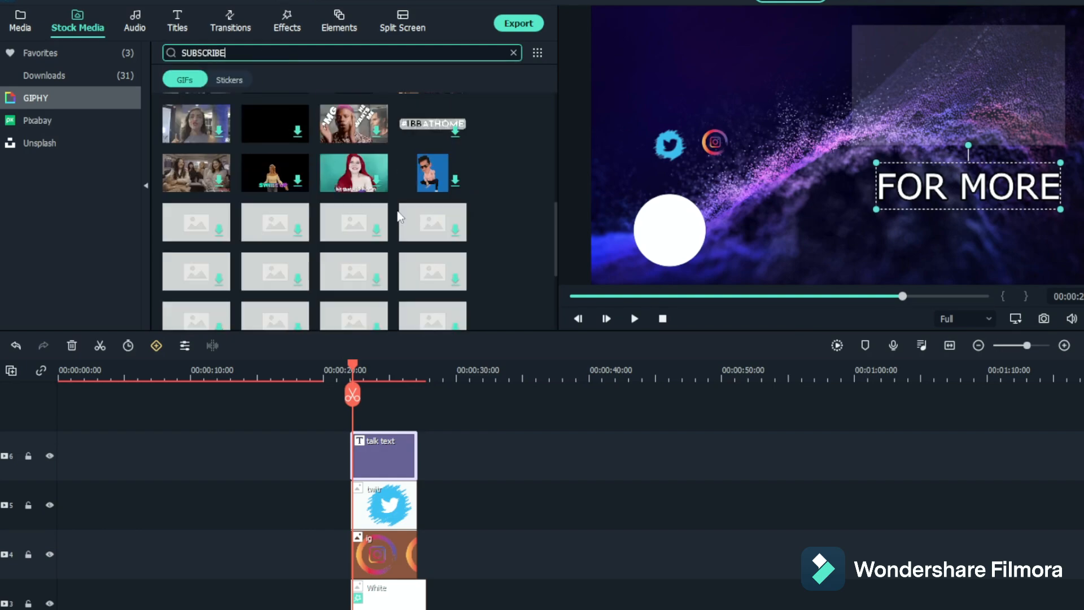
# Search the Pixabay stock videos for "subscribe" and add the red subscribe-button clip on black to the timeline
pyautogui.click(37, 120)
pyautogui.click(226, 52)
pyautogui.write('subscribe')
pyautogui.press('Return')
pyautogui.click(201, 130)
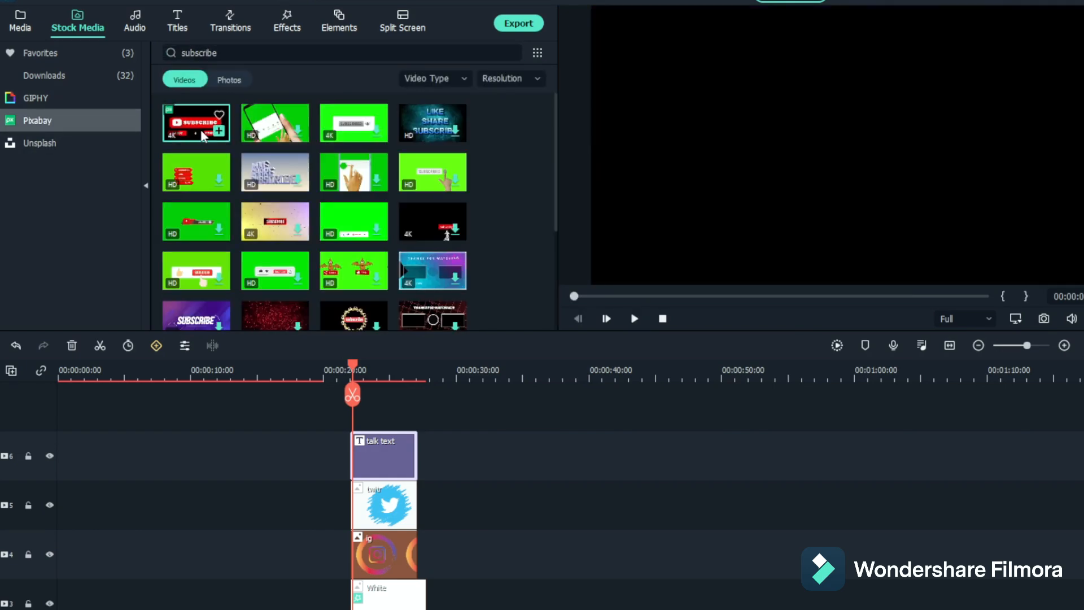
pyautogui.click(219, 130)
# Set the subscribe clip's uniform speed to 1.5 and play it back
pyautogui.click(155, 345)
pyautogui.moveTo(286, 416)
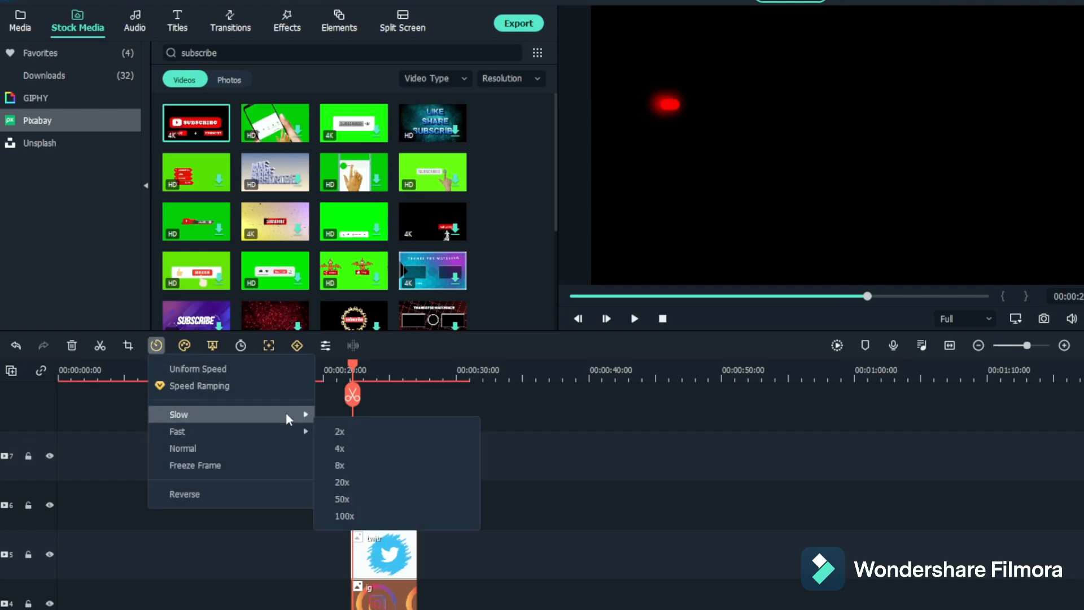
pyautogui.click(275, 371)
pyautogui.doubleClick(385, 98)
pyautogui.write('1.5')
pyautogui.click(525, 315)
pyautogui.press('space')
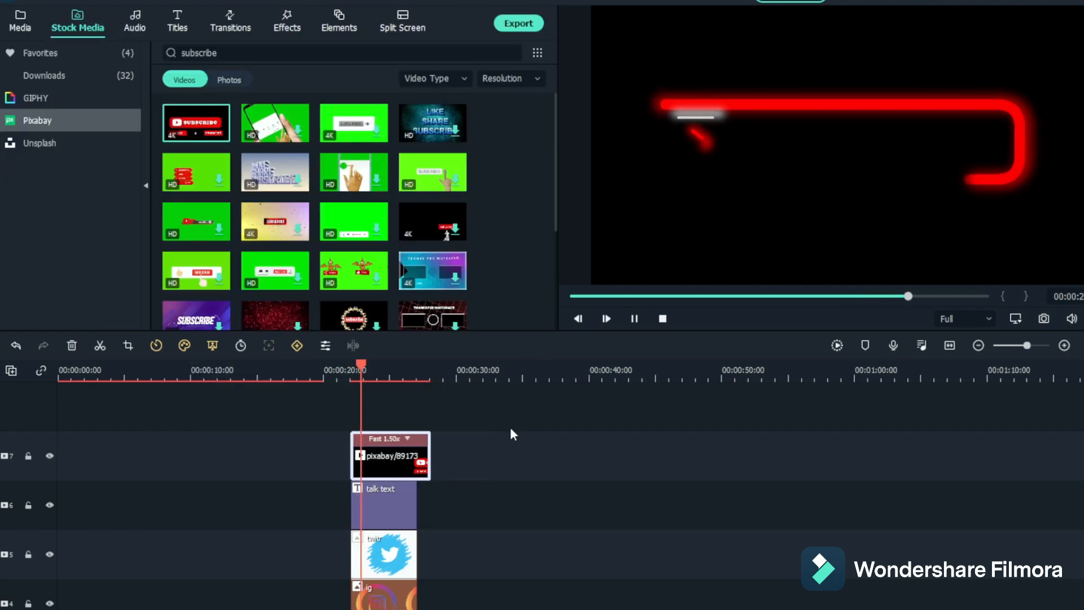
# Key out the subscribe clip's black background with Chroma Key and scale the clip down toward the lower-right corner of the frame
pyautogui.doubleClick(389, 456)
pyautogui.click(19, 18)
pyautogui.click(26, 164)
pyautogui.click(271, 195)
pyautogui.click(589, 12)
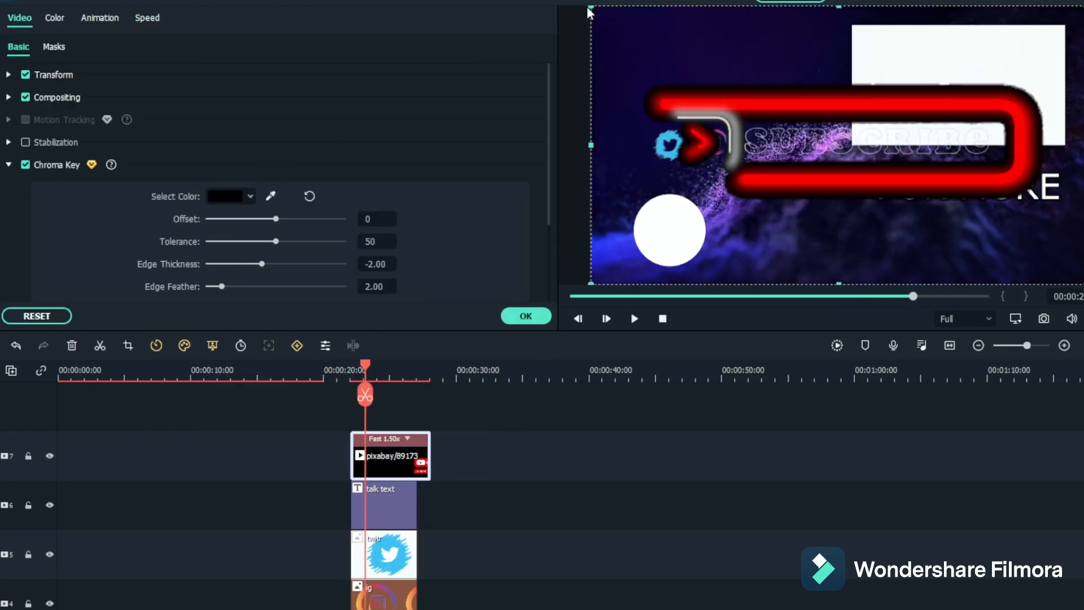
pyautogui.moveTo(589, 13); pyautogui.dragTo(929, 195)
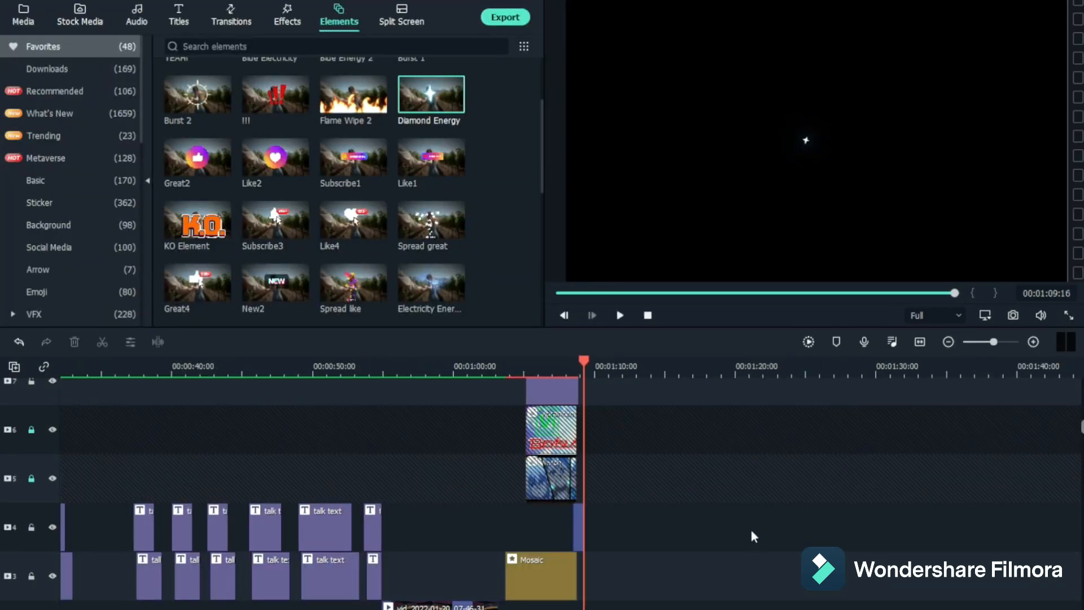
# Search the Pixabay stock videos for "END SCREEN"
pyautogui.scroll(-1, 749, 536)
pyautogui.scroll(-3, 749, 527)
pyautogui.scroll(4, 750, 527)
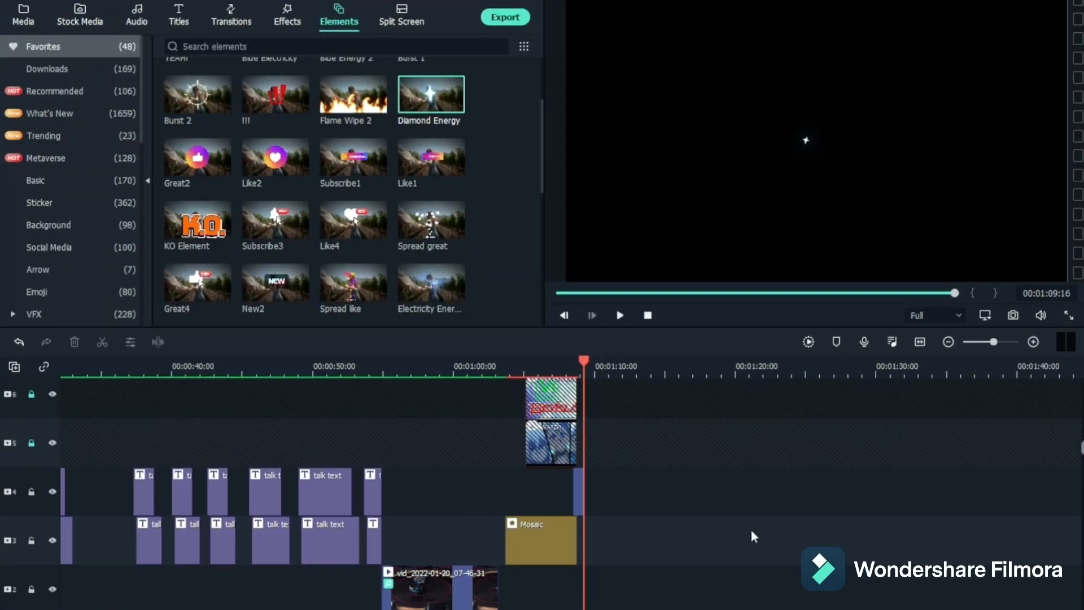
pyautogui.scroll(-4, 750, 524)
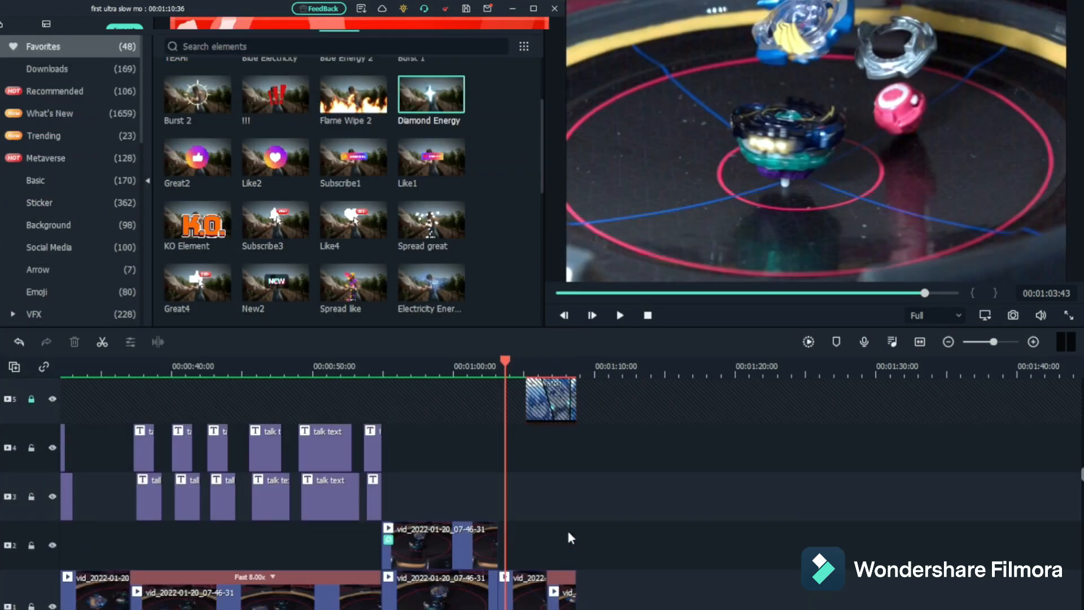
pyautogui.click(77, 16)
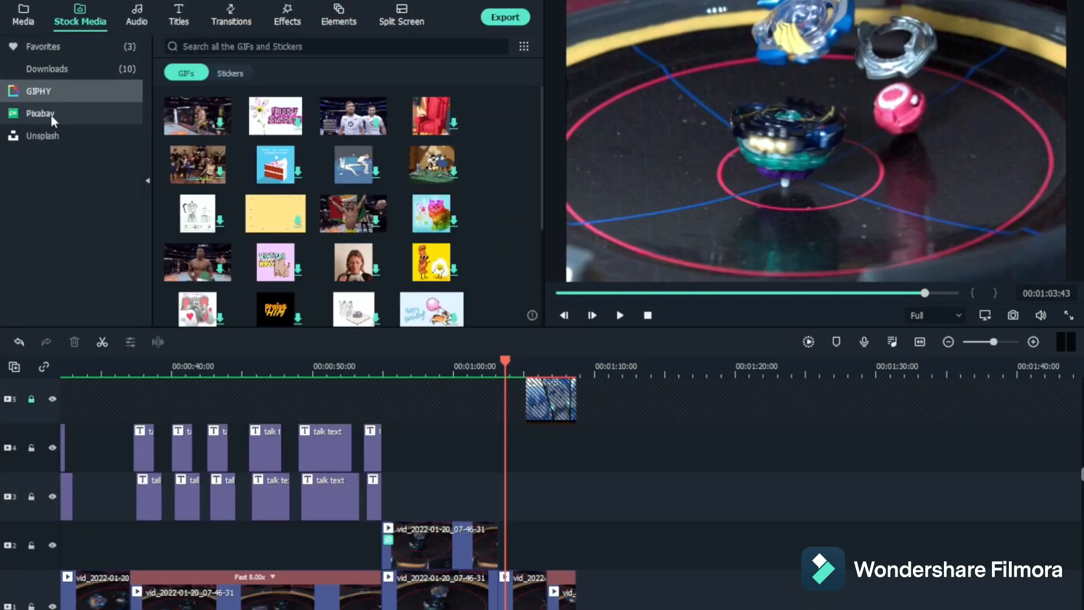
pyautogui.click(35, 112)
pyautogui.write('END SCREEN')
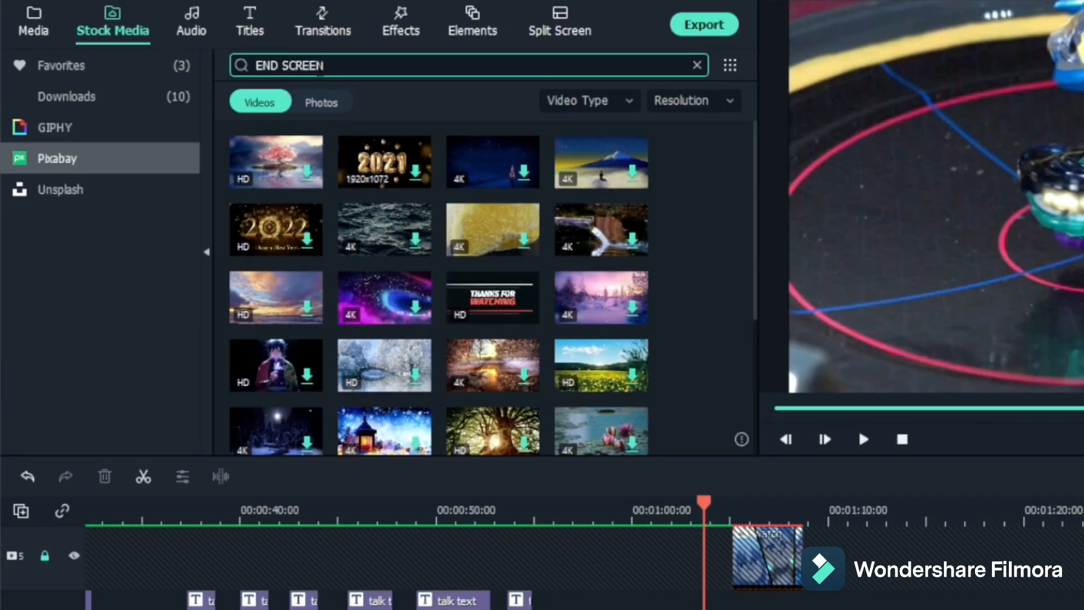
pyautogui.press('Return')
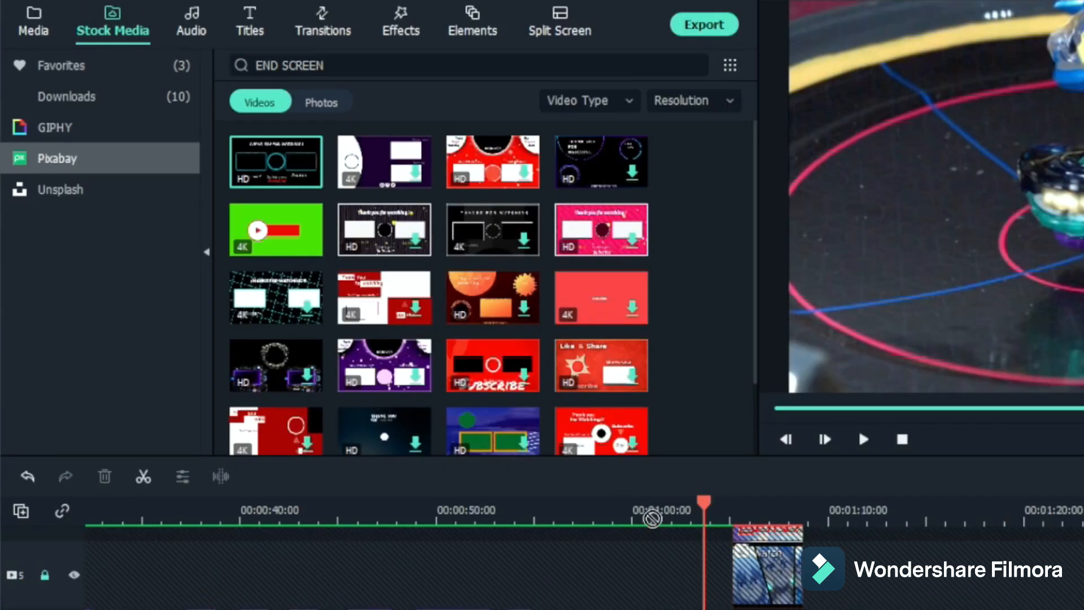
# Place the black "Thank you for watching!" clip on track 2, trim its end to 00:01:08:53 and unlock track 5
pyautogui.moveTo(652, 518); pyautogui.dragTo(734, 609)
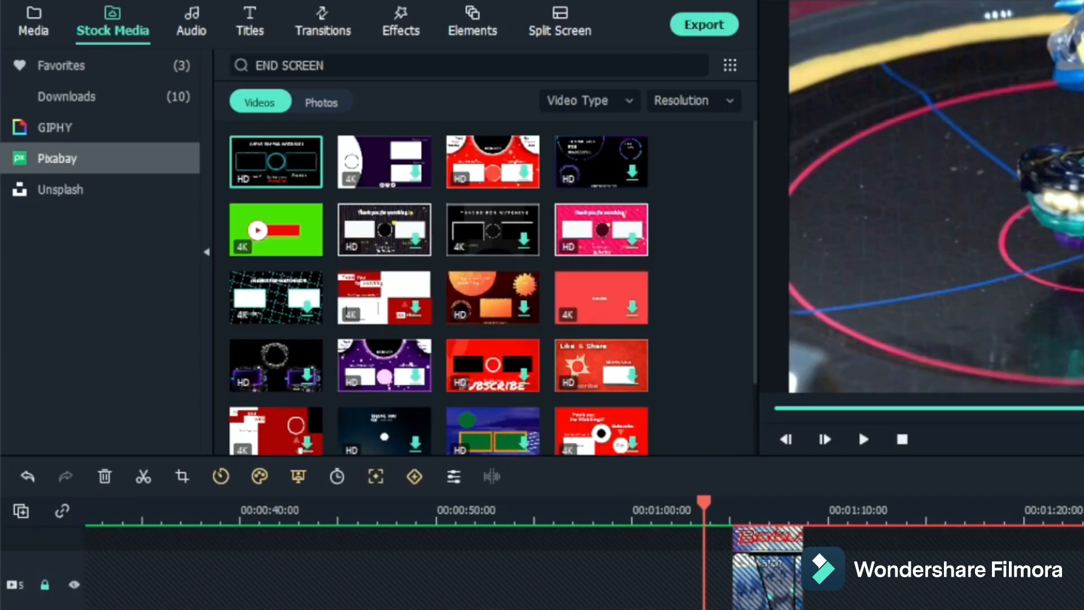
pyautogui.moveTo(817, 571); pyautogui.dragTo(577, 583)
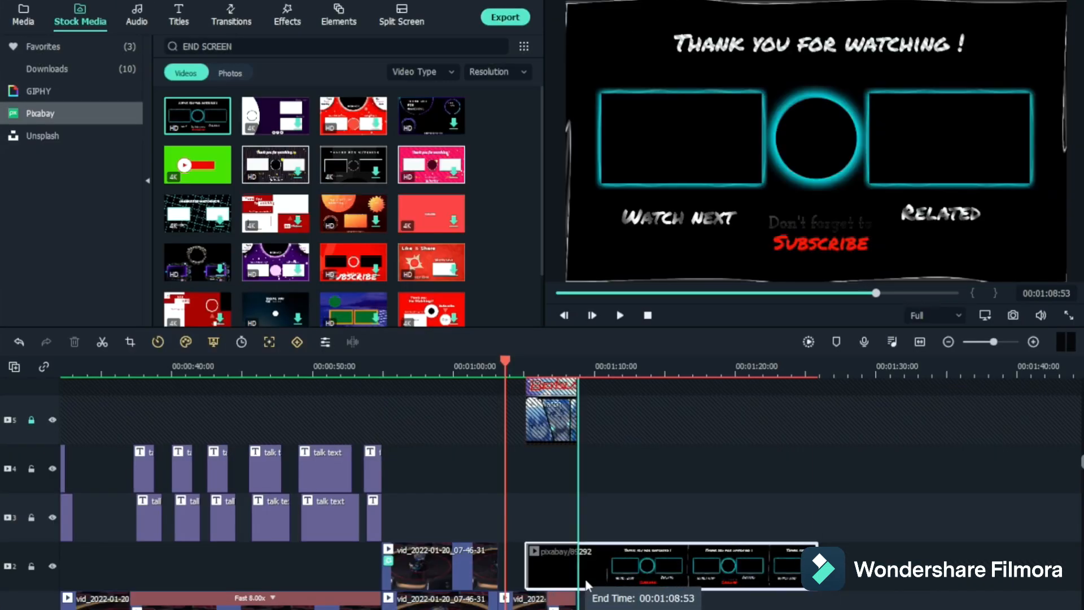
pyautogui.press('space')
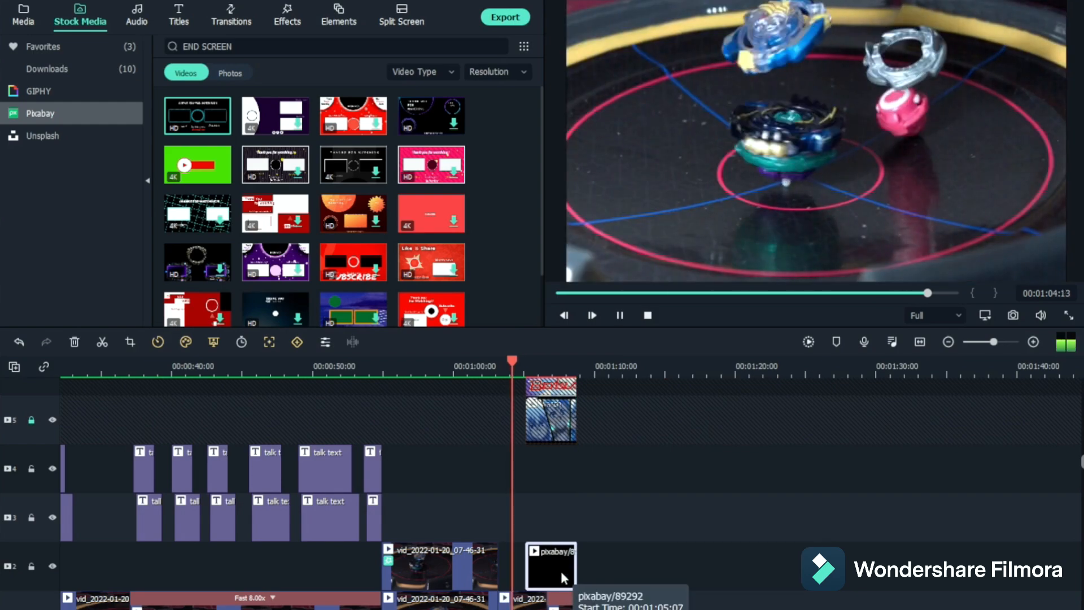
pyautogui.doubleClick(559, 577)
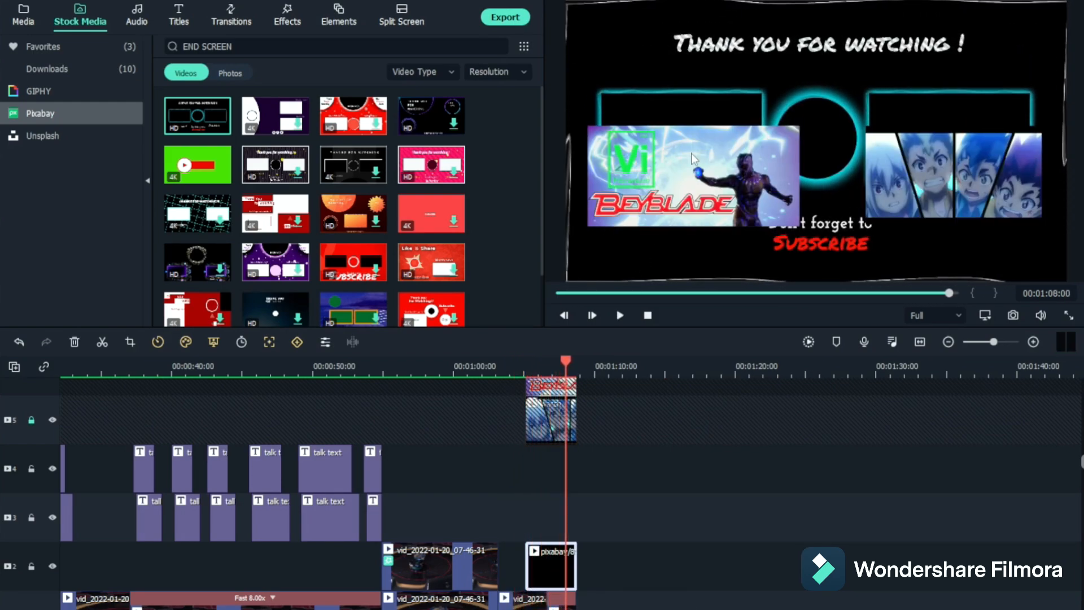
pyautogui.click(31, 420)
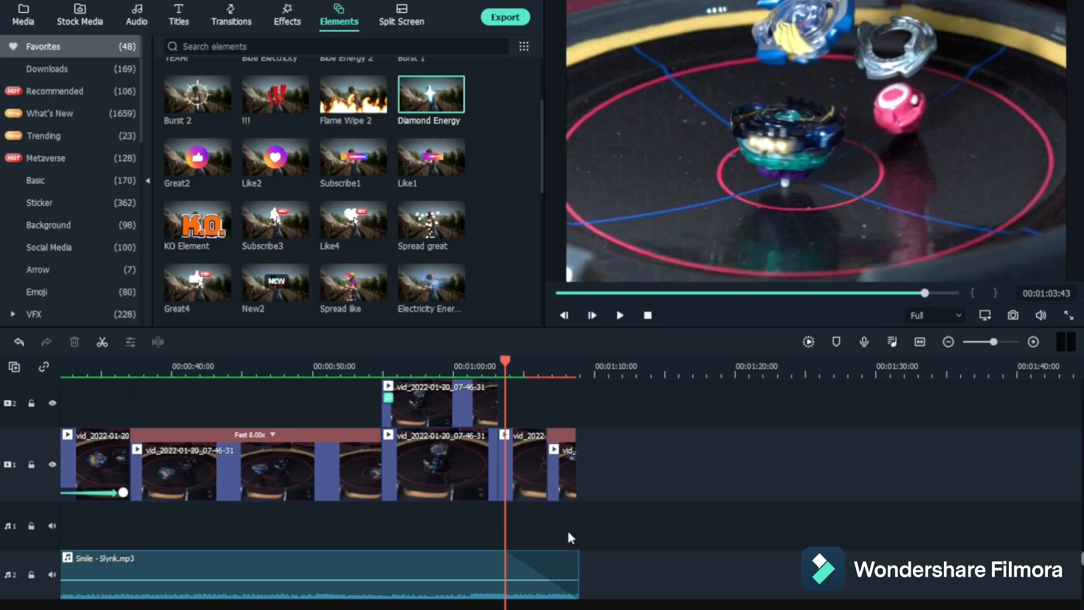
# Search Pixabay for "END SCREEN" videos and add the black end-screen clip to track 2 below the thumbnail images
pyautogui.click(31, 113)
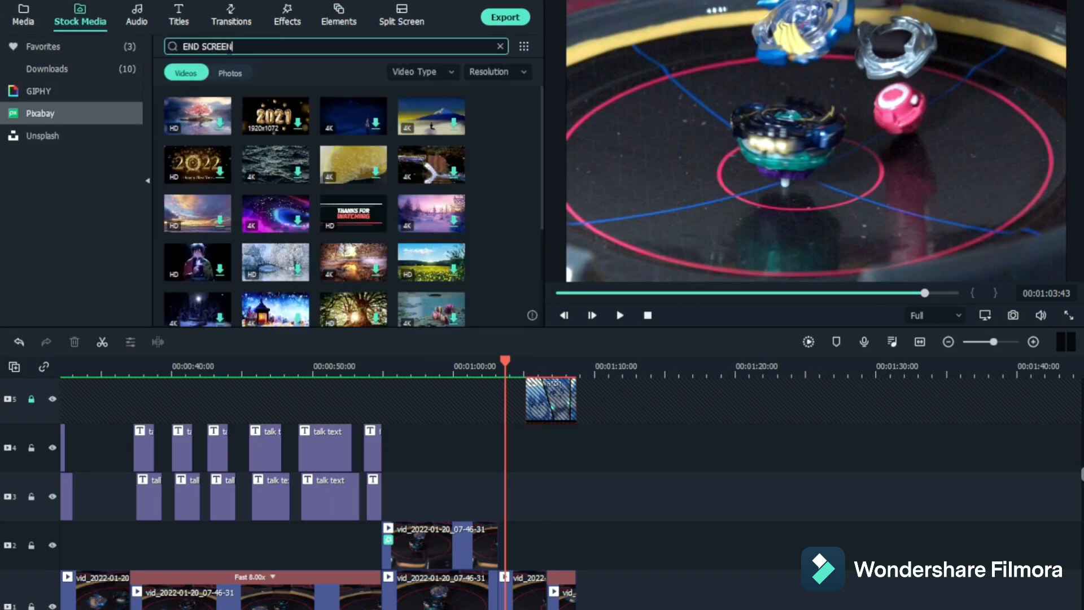
pyautogui.press('Return')
pyautogui.moveTo(449, 350); pyautogui.dragTo(533, 545)
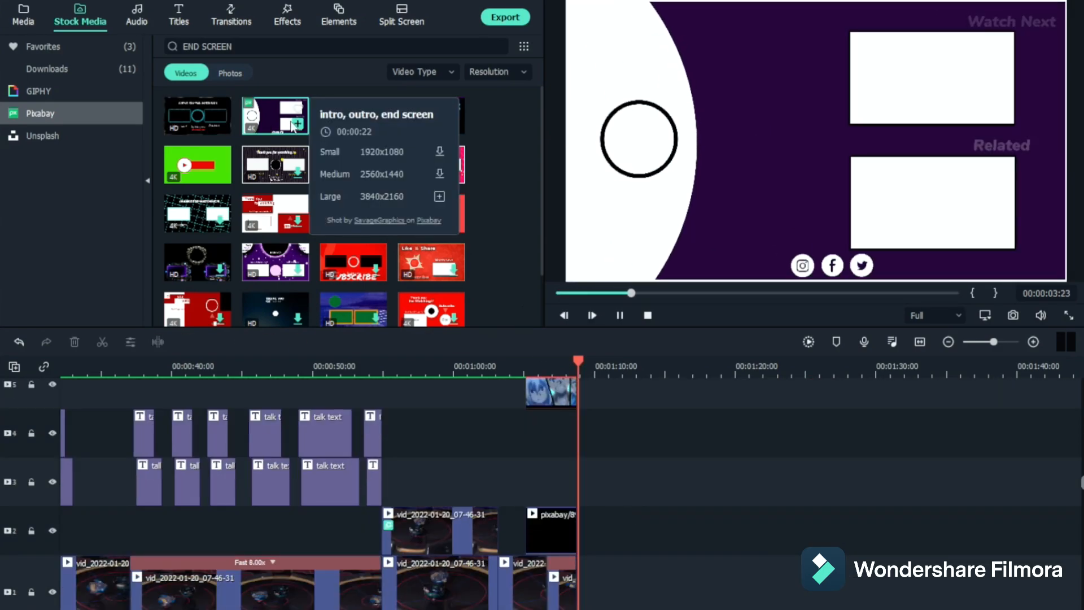
# Place the purple-and-white end-screen video on track 3 below the thumbnails, speed it up 4x and play it back
pyautogui.moveTo(288, 126); pyautogui.dragTo(525, 492)
pyautogui.click(158, 342)
pyautogui.moveTo(282, 427)
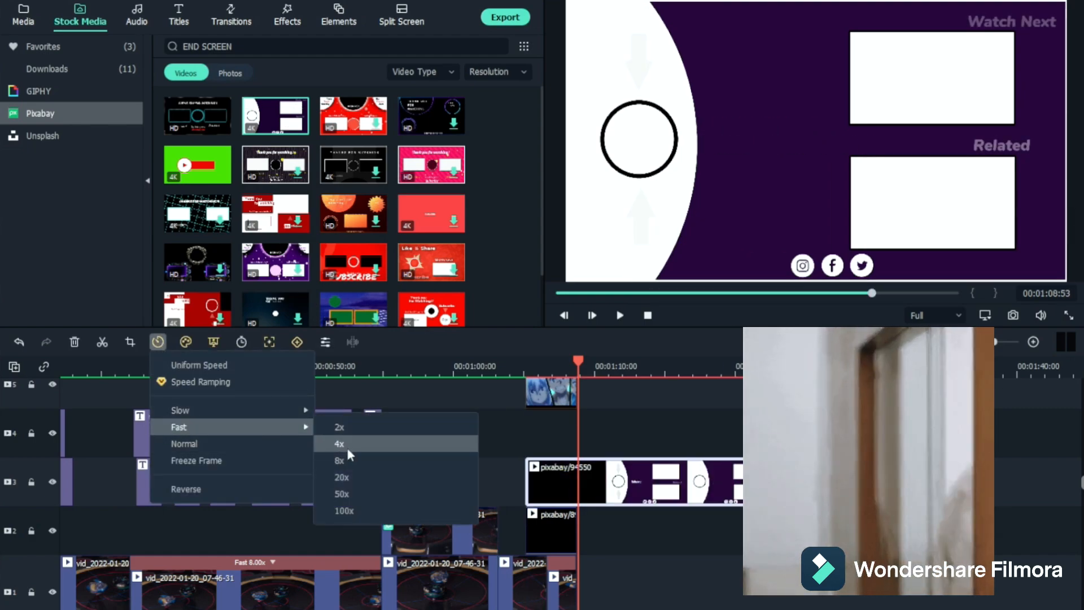
pyautogui.click(346, 447)
pyautogui.click(521, 367)
pyautogui.press('space')
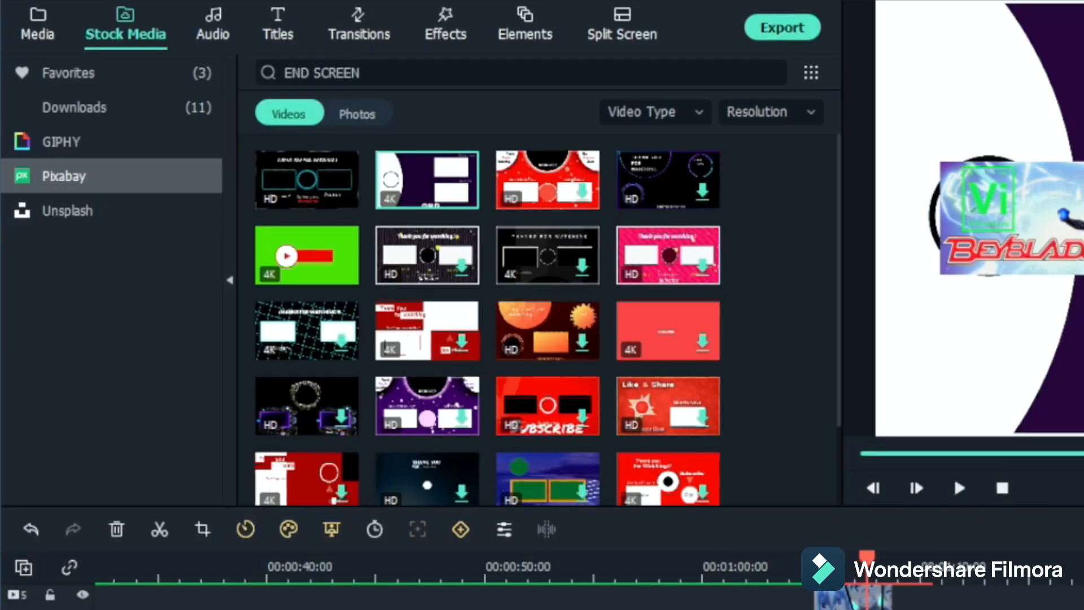
# Fit the two thumbnail images inside the Watch Next and Related frames
pyautogui.click(813, 571)
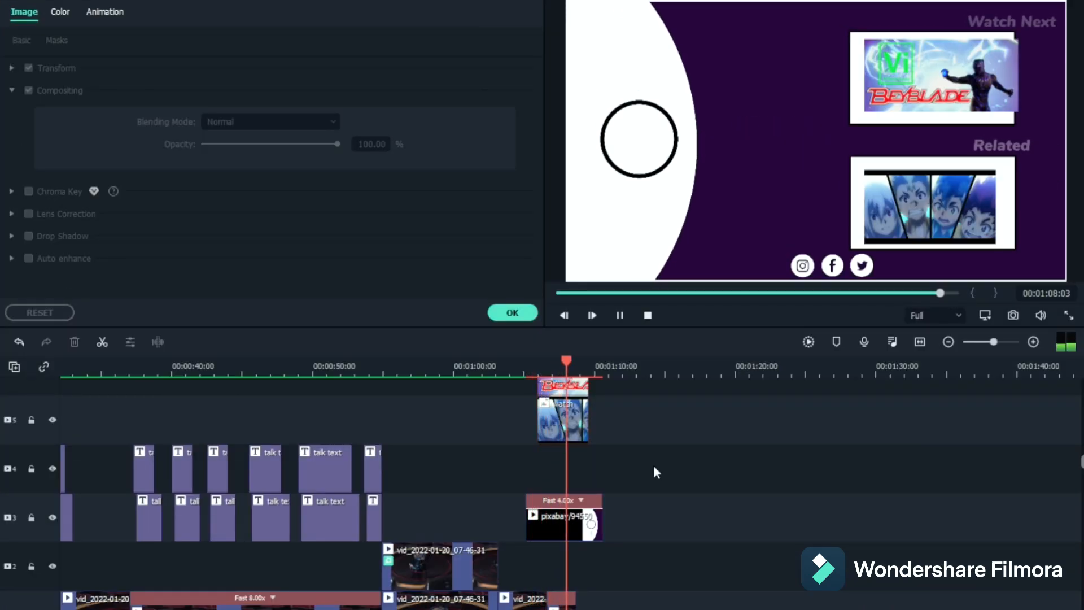
pyautogui.click(512, 312)
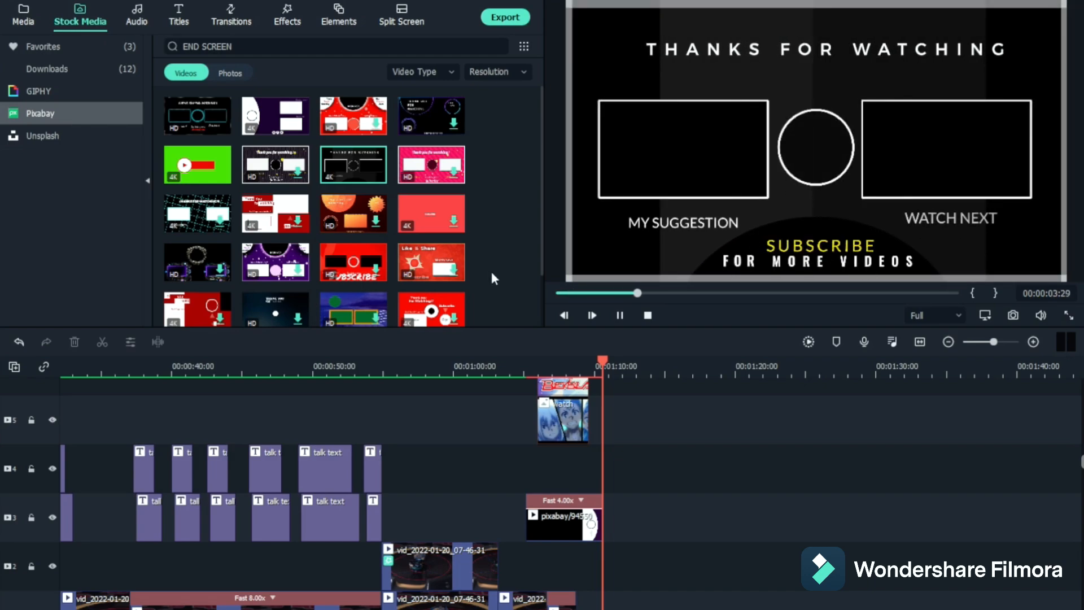
# Preview other end-screen videos among the Pixabay results
pyautogui.scroll(-2, 409, 232)
pyautogui.click(353, 213)
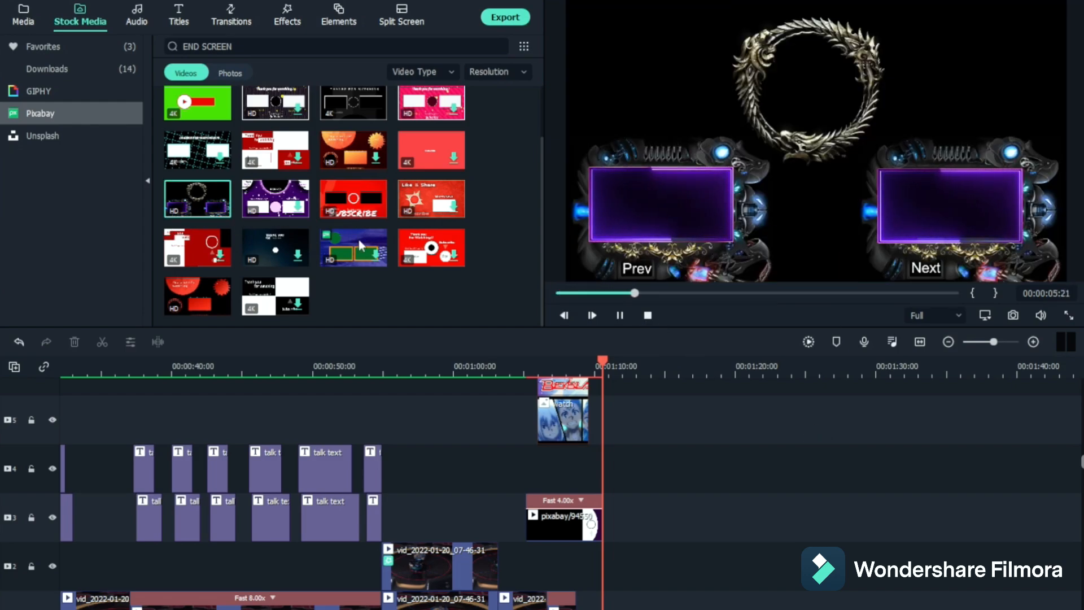
pyautogui.scroll(2, 359, 241)
# Delete the two thumbnail images and the purple end-screen clip, and preview the grid-patterned end-screen video
pyautogui.click(684, 473)
pyautogui.scroll(5, 684, 473)
pyautogui.moveTo(675, 438); pyautogui.dragTo(510, 528)
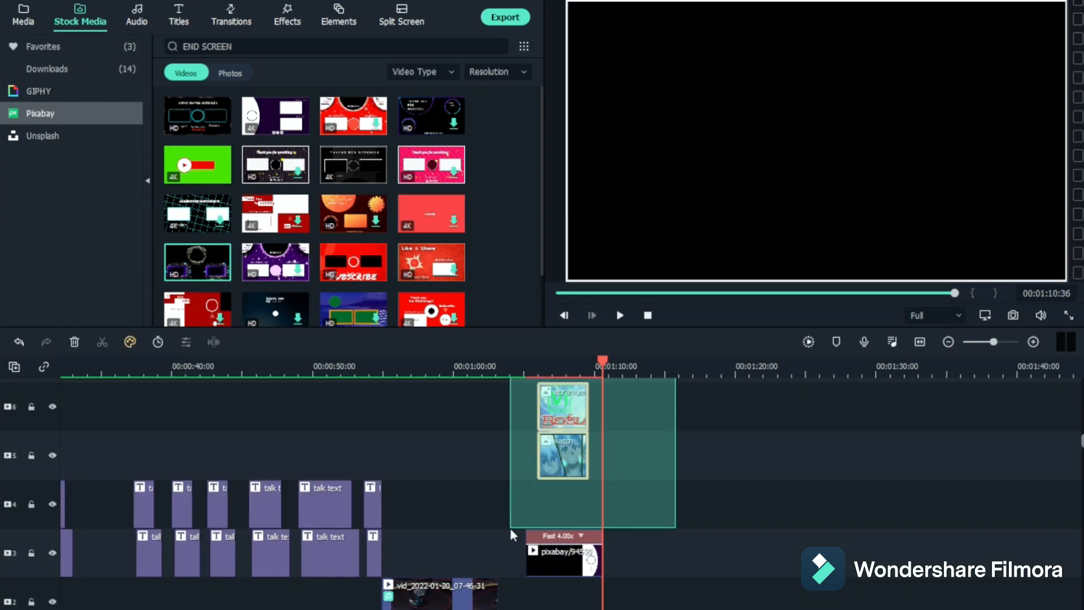
pyautogui.press('Delete')
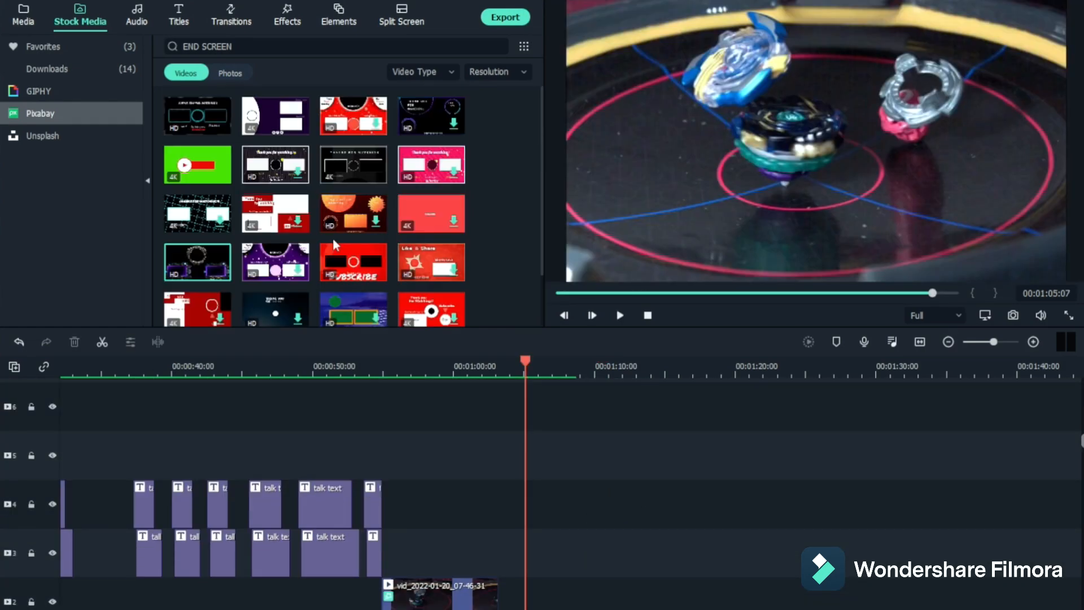
pyautogui.click(197, 219)
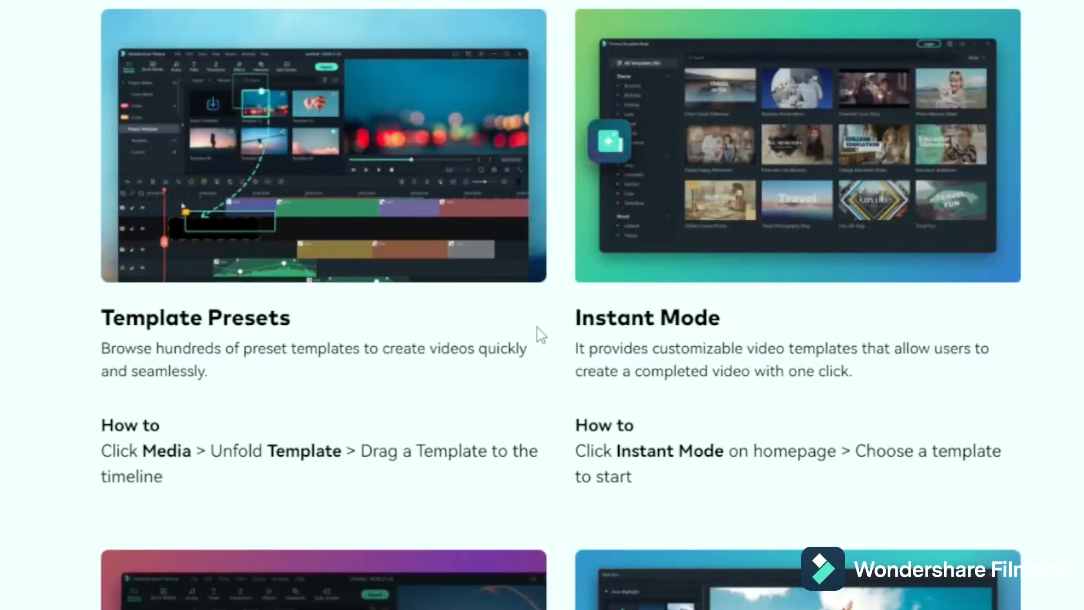
# Read the Filmora web page's descriptions of Template Presets, Speed Ramping, Auto Montage Maker, Masks and Auto Synchronization
pyautogui.moveTo(95, 314); pyautogui.dragTo(462, 446)
pyautogui.click(694, 398)
pyautogui.scroll(-2, 706, 383)
pyautogui.scroll(-4, 707, 382)
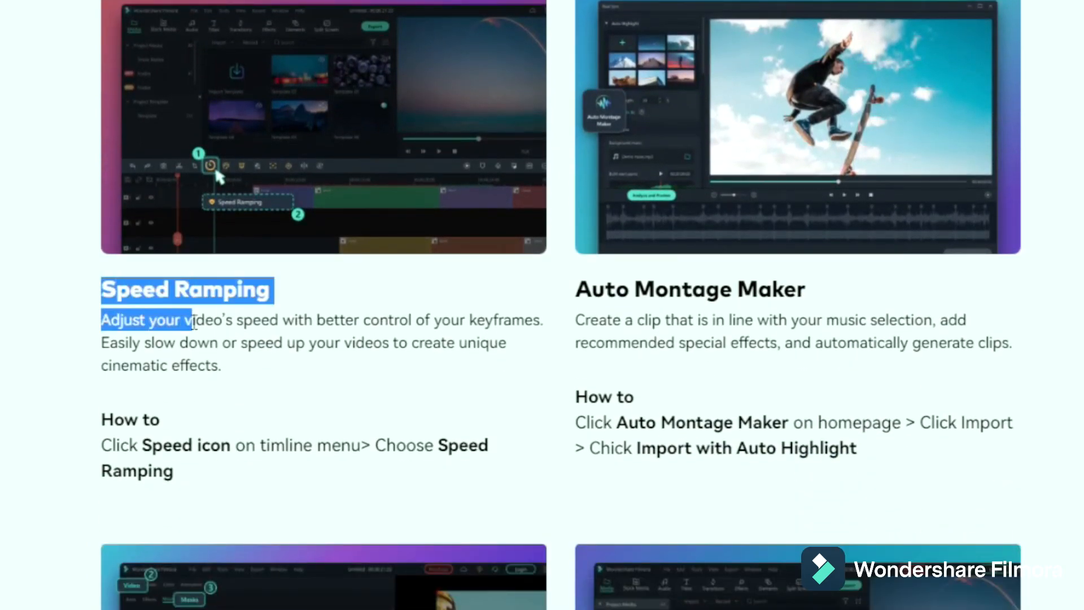
pyautogui.moveTo(192, 323); pyautogui.dragTo(503, 477)
pyautogui.click(594, 463)
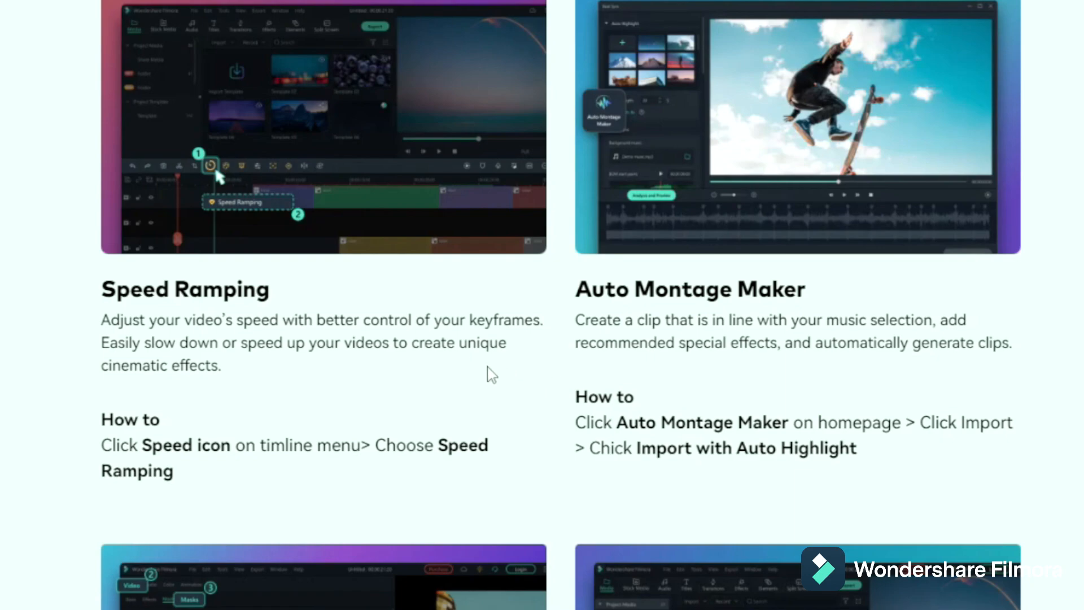
pyautogui.moveTo(642, 326); pyautogui.dragTo(862, 450)
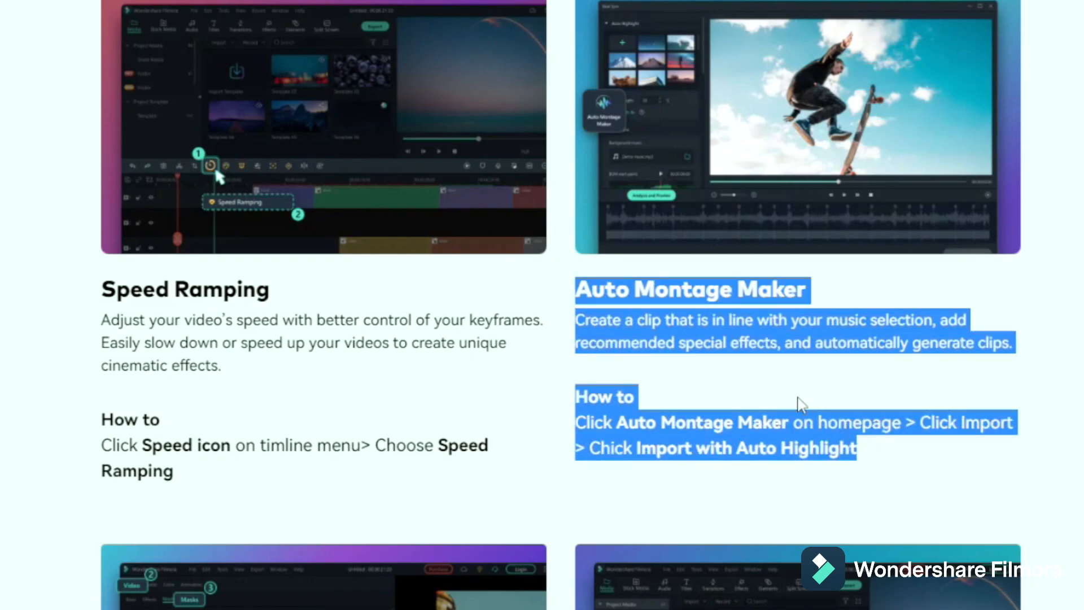
pyautogui.click(797, 400)
pyautogui.scroll(-8, 798, 403)
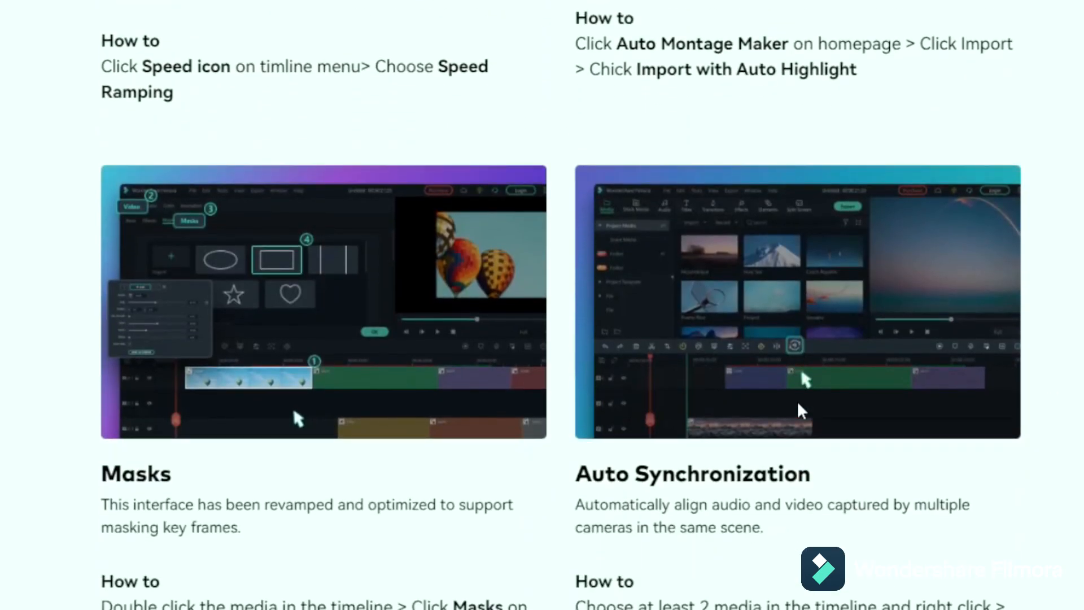
pyautogui.scroll(-10, 798, 401)
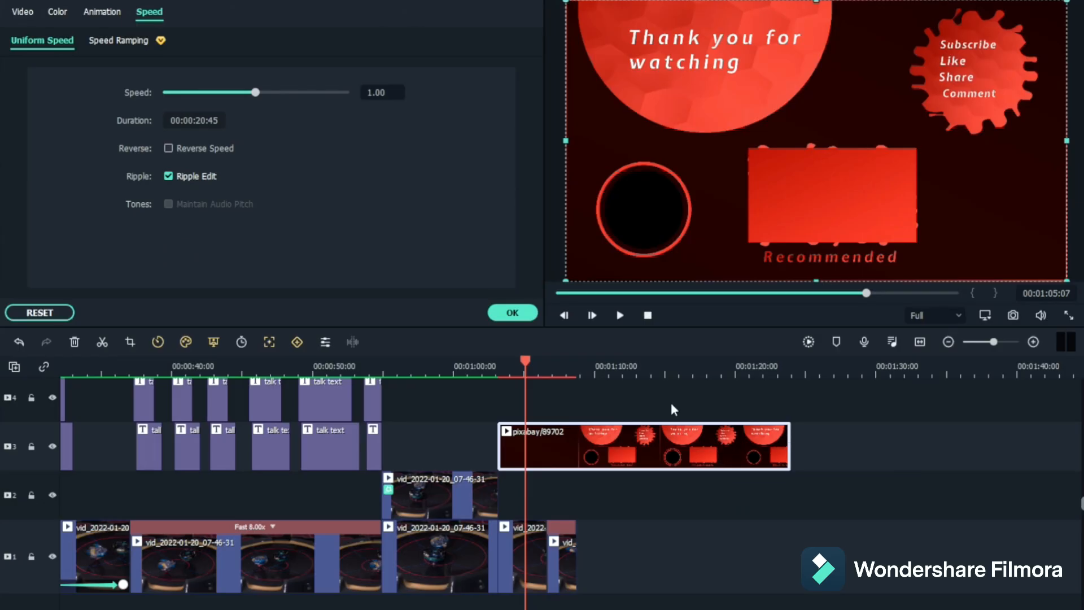
# Lower the red "Thank you for watching" clip's opacity to 72.92% and play it over the footage
pyautogui.click(22, 12)
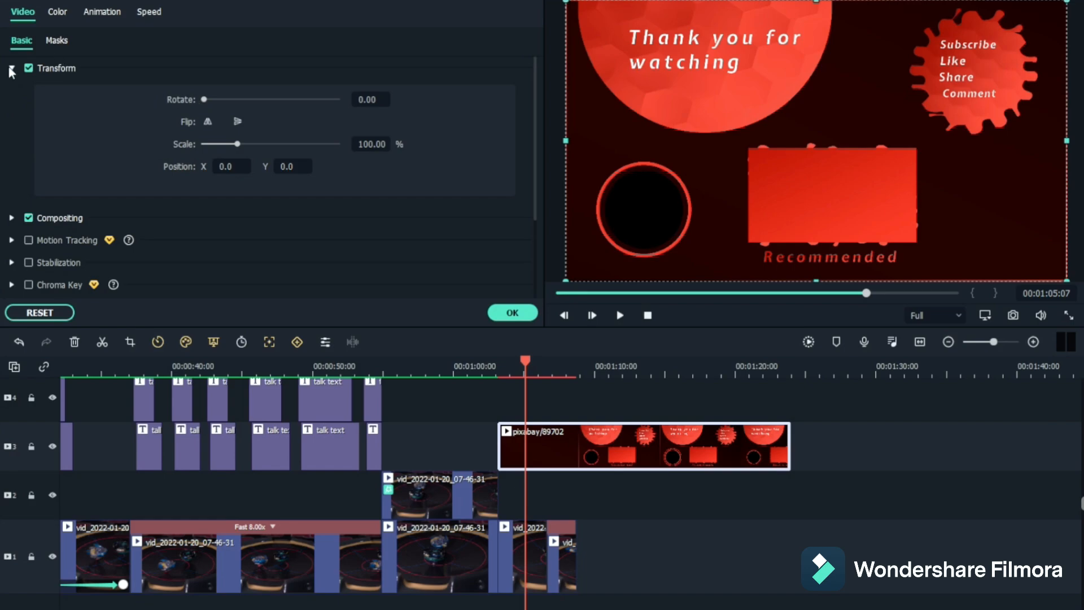
pyautogui.click(12, 69)
pyautogui.click(11, 90)
pyautogui.moveTo(340, 144); pyautogui.dragTo(300, 145)
pyautogui.click(484, 367)
pyautogui.press('space')
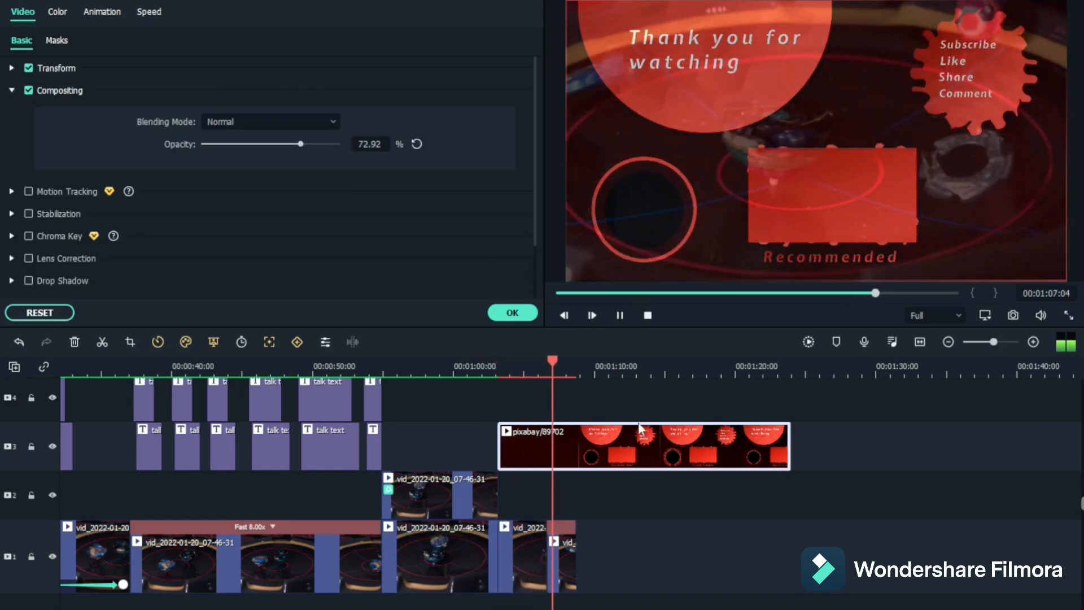
# Speed up the red end-screen clip 8x, align its end with the end of the main footage and play it back
pyautogui.moveTo(564, 446); pyautogui.dragTo(601, 450)
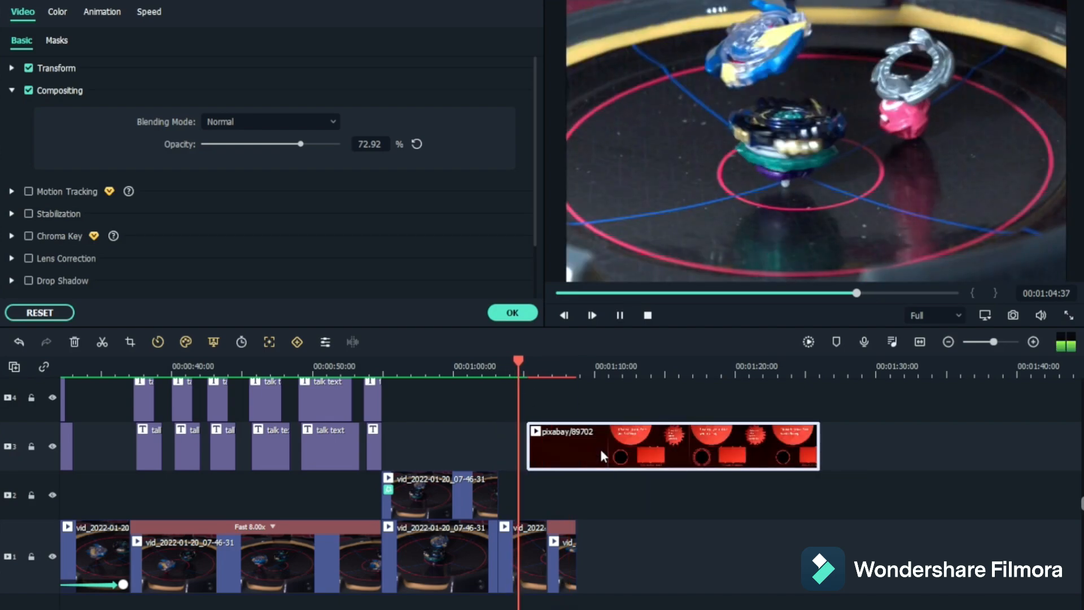
pyautogui.click(159, 342)
pyautogui.moveTo(316, 426)
pyautogui.click(341, 472)
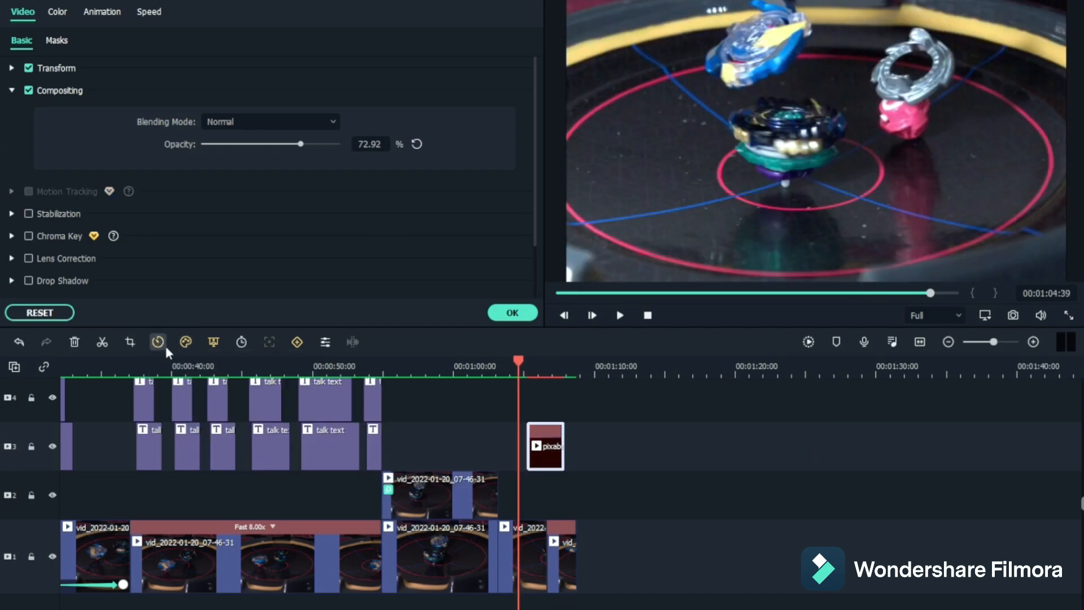
pyautogui.moveTo(537, 443); pyautogui.dragTo(552, 458)
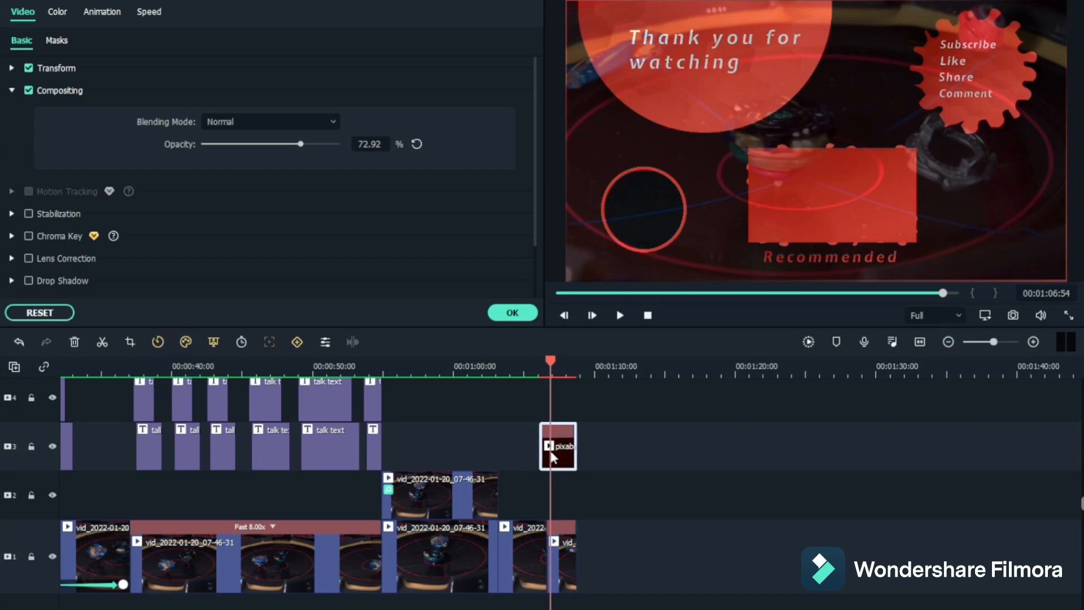
pyautogui.press('space')
pyautogui.click(506, 368)
pyautogui.press('space')
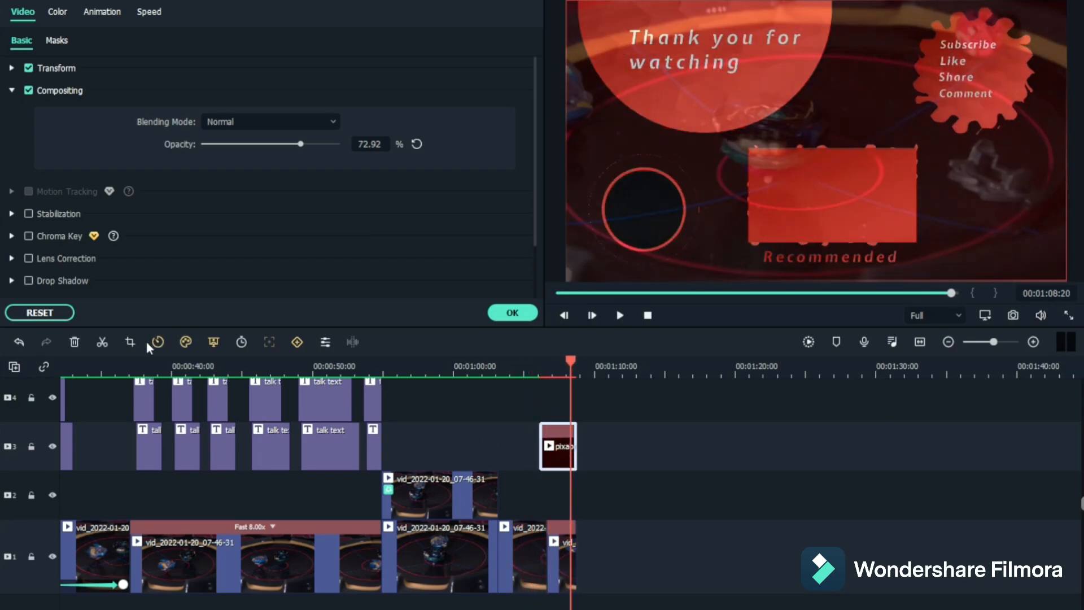
# Set the red end-screen clip's uniform speed to 6.00, play it over the footage and return to the start of the timeline
pyautogui.click(157, 341)
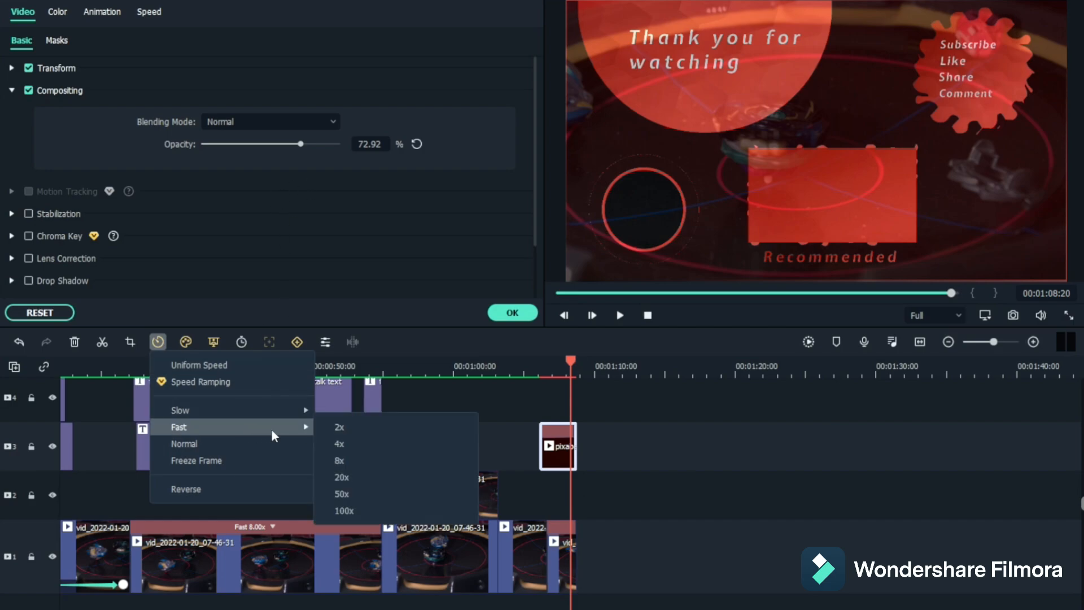
pyautogui.click(558, 435)
pyautogui.click(558, 433)
pyautogui.write('6')
pyautogui.press('Return')
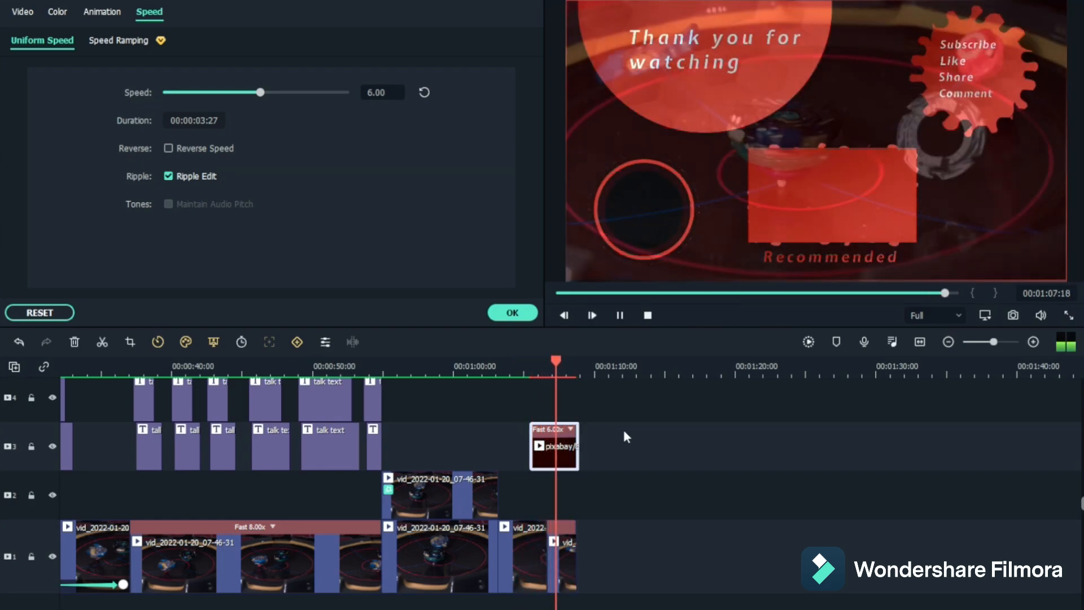
pyautogui.click(551, 367)
pyautogui.moveTo(556, 367); pyautogui.dragTo(68, 387)
pyautogui.click(489, 314)
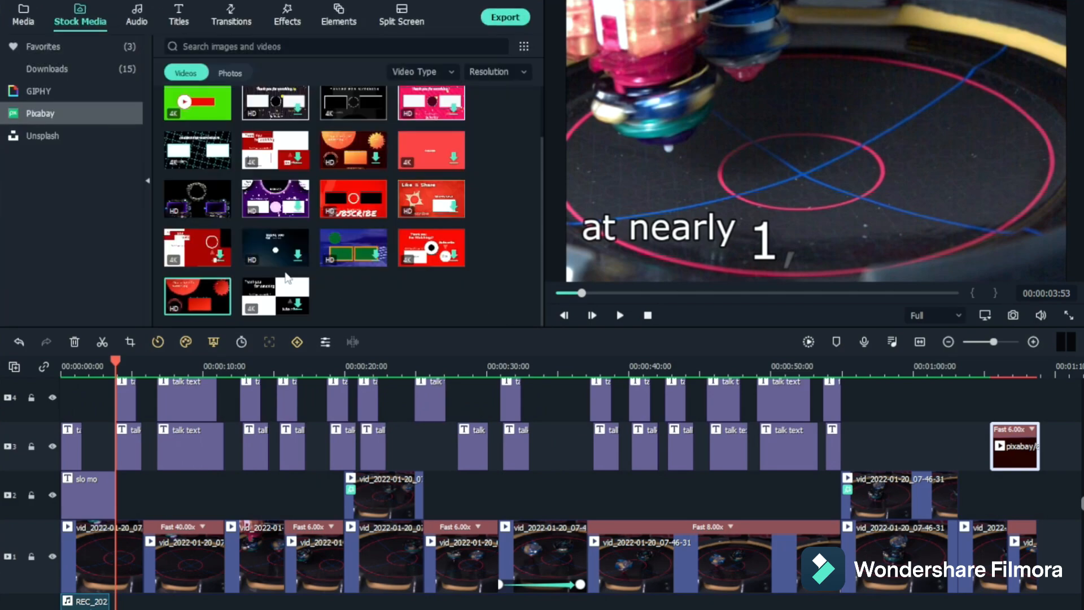
# Preview the purple, the red-and-white and the dark blue "Thank you for watching" end-screen videos from Pixabay
pyautogui.click(273, 212)
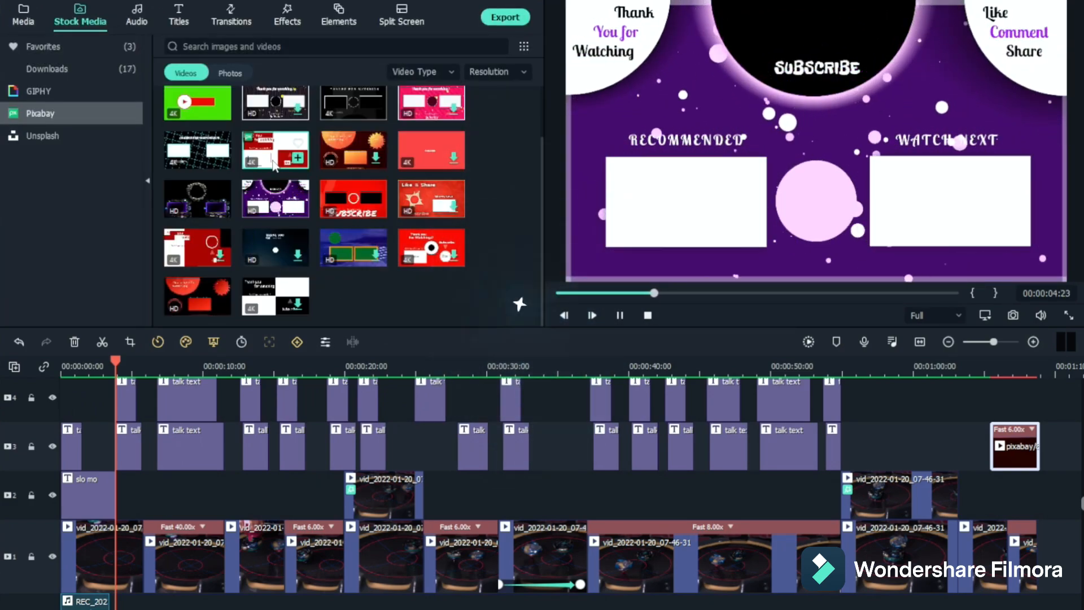
pyautogui.click(273, 165)
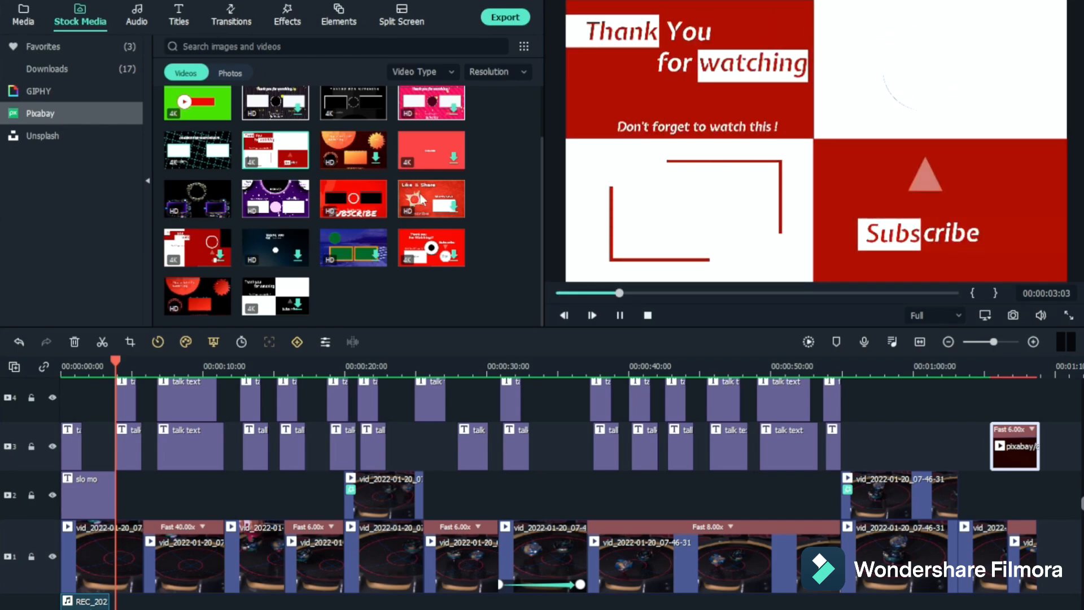
pyautogui.click(274, 259)
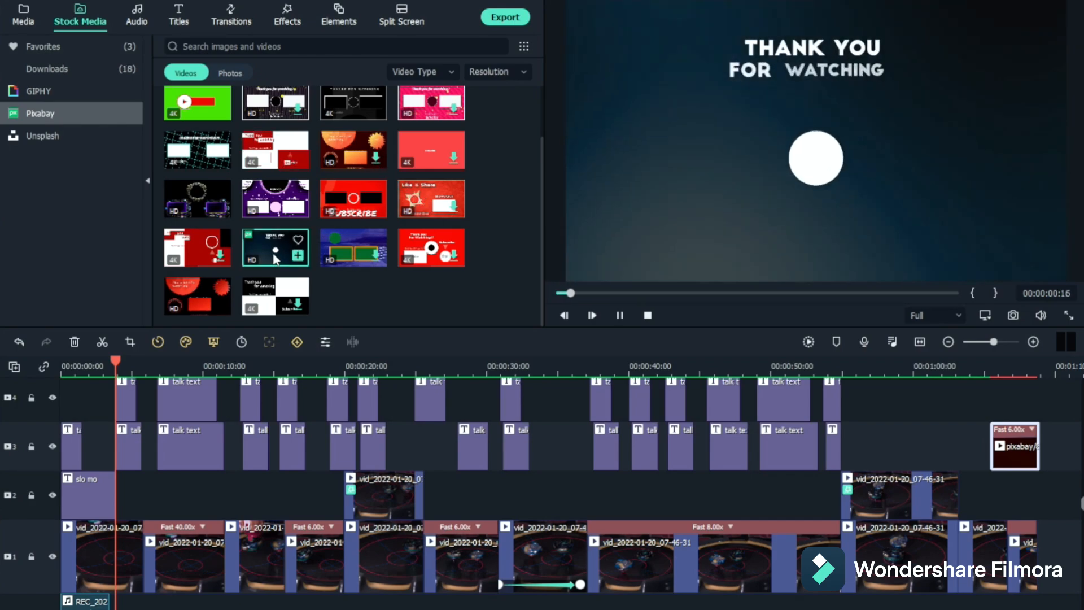